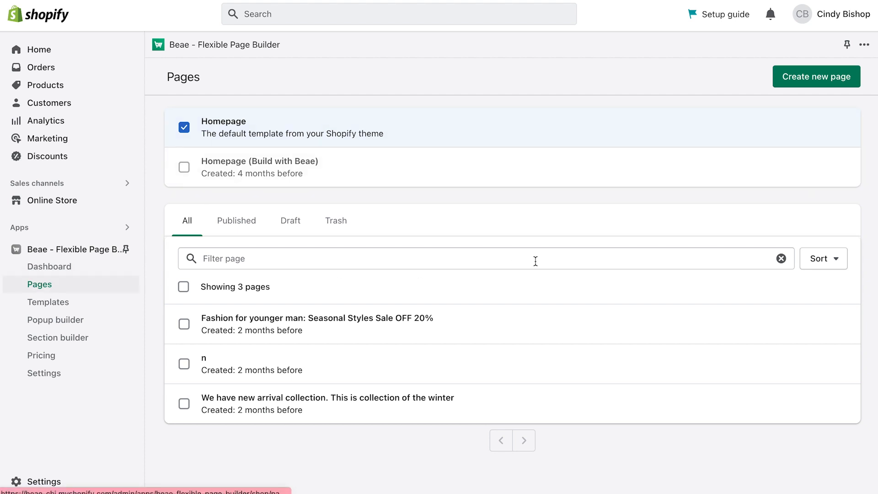
Step: Create a new page from the PAPA - Father's Day Landing template and open it for editing
left_click(808, 74)
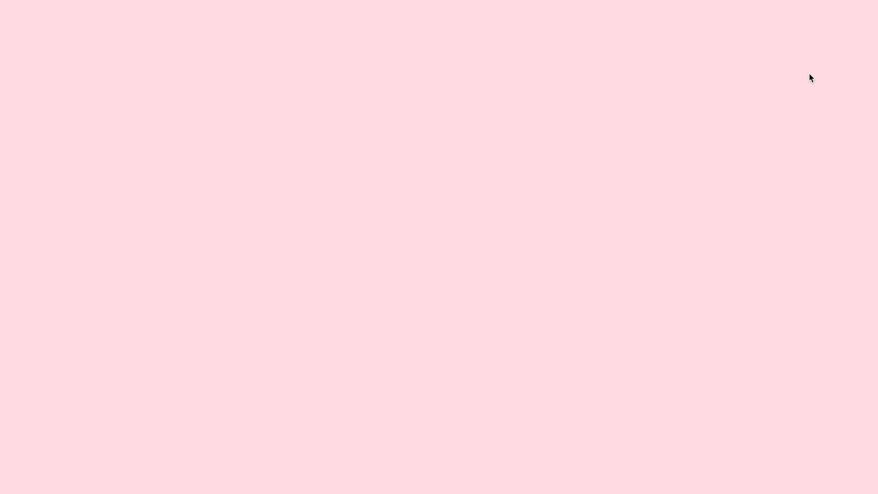
left_click(616, 306)
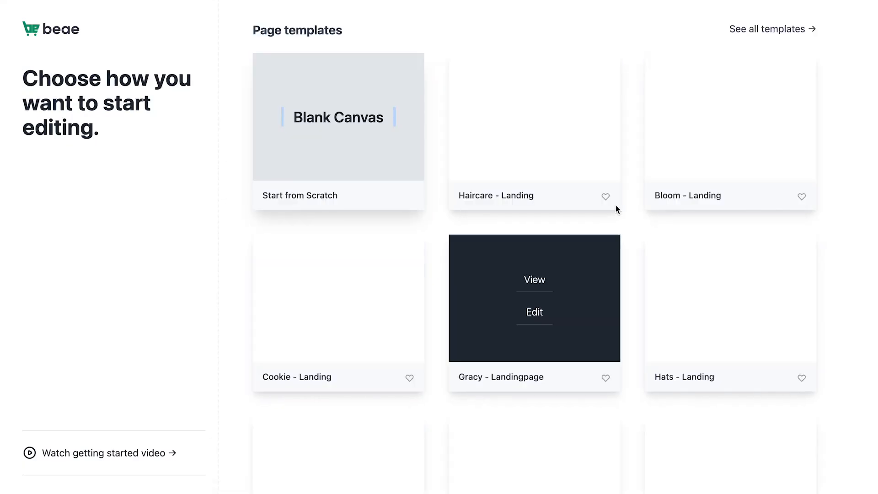
scroll(585, 273, "down", 2)
scroll(586, 271, "down", 17)
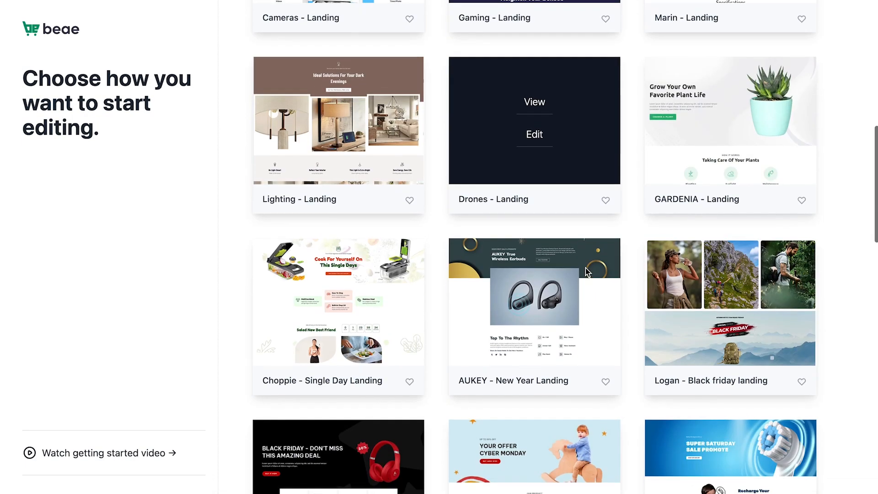
scroll(585, 267, "down", 5)
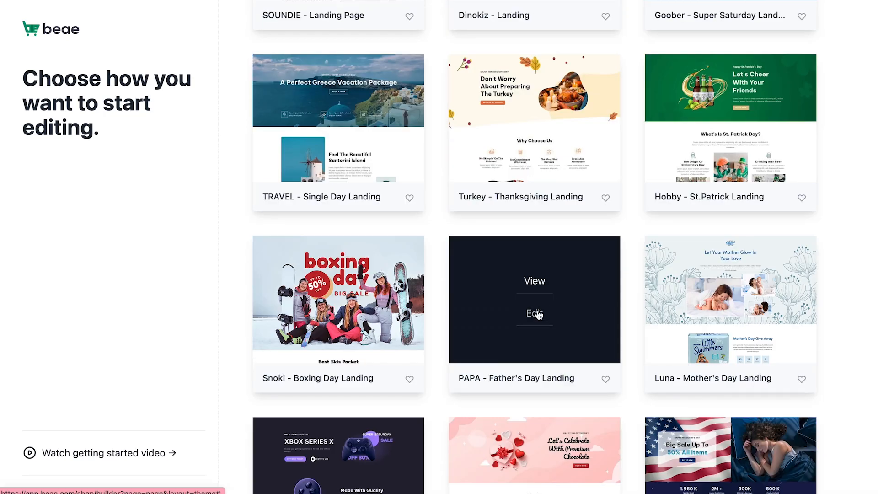
left_click(534, 312)
Step: Add an empty single-column section between the brand logo band and the About us section
scroll(437, 321, "down", 10)
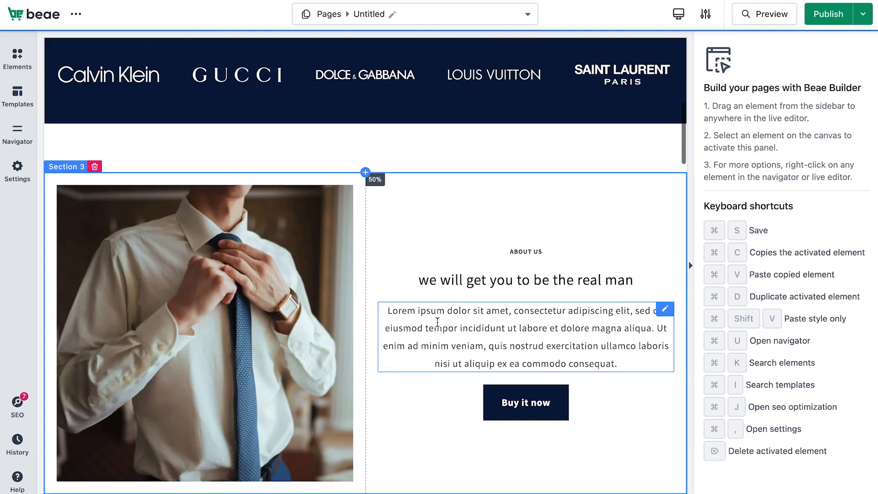
scroll(365, 316, "up", 3)
left_click(365, 310)
left_click(232, 391)
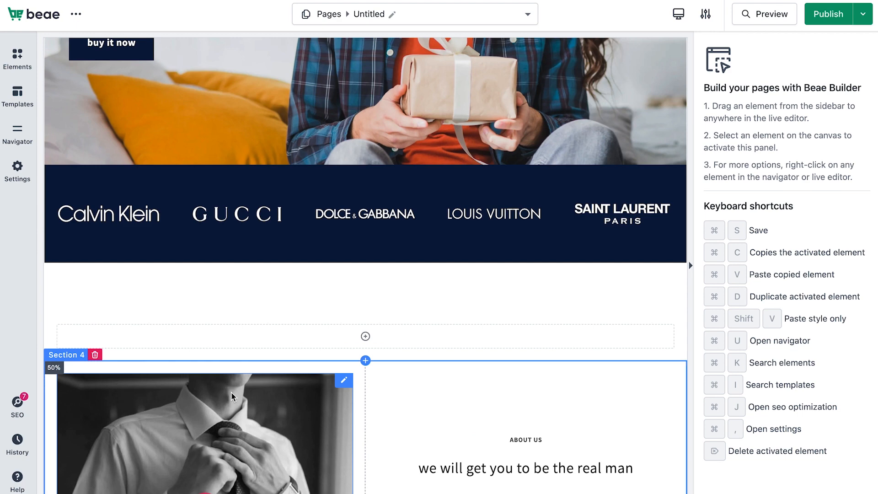
Step: Place a collection list element in the empty section below the brand logos
left_click(27, 62)
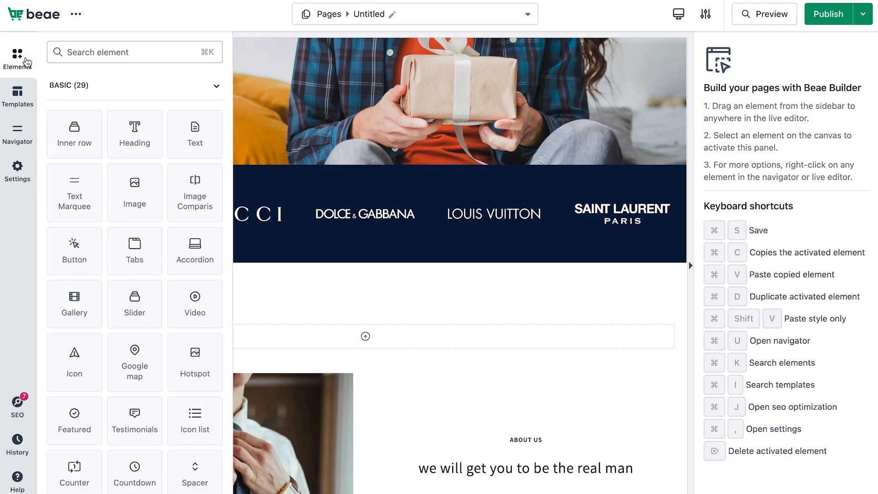
scroll(132, 256, "down", 8)
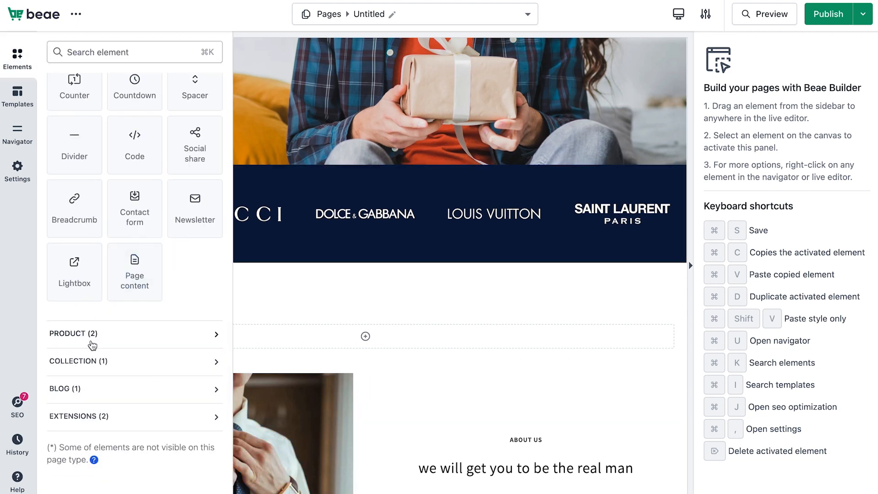
left_click(90, 361)
left_click_drag(76, 416, 364, 284)
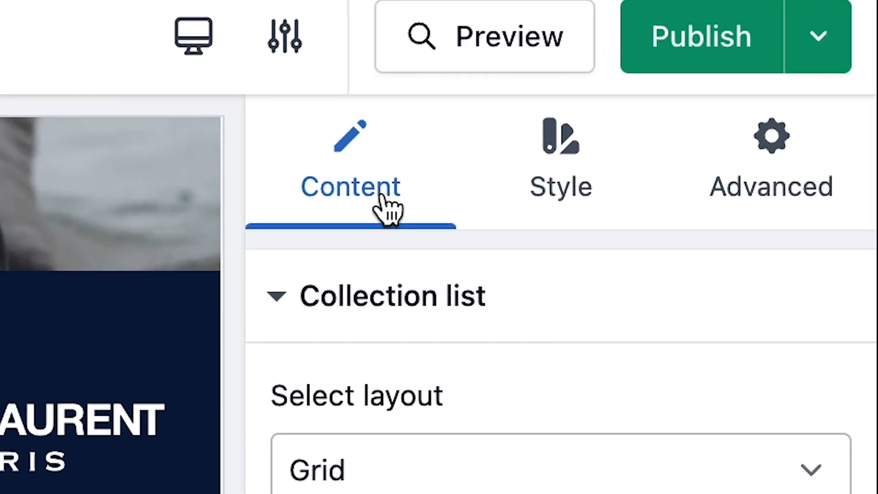
Step: Look through the collection list's Style and Advanced settings and its card, grid, text and preset options
left_click(550, 178)
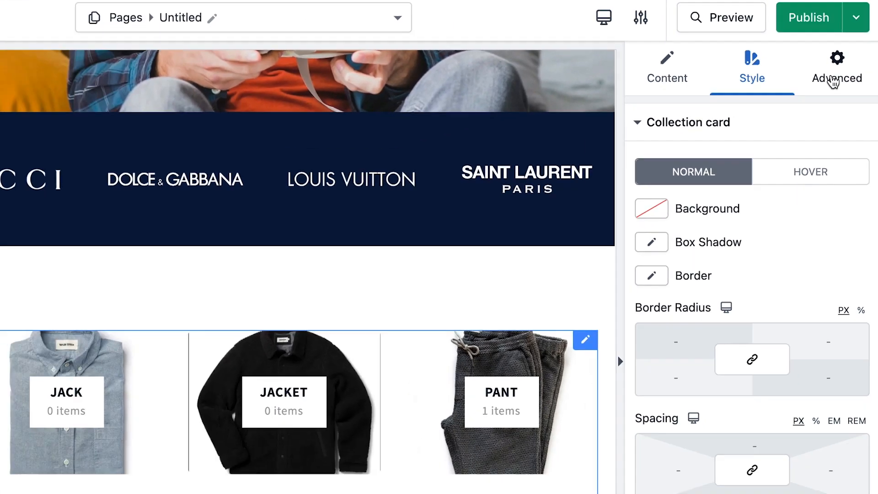
left_click(766, 187)
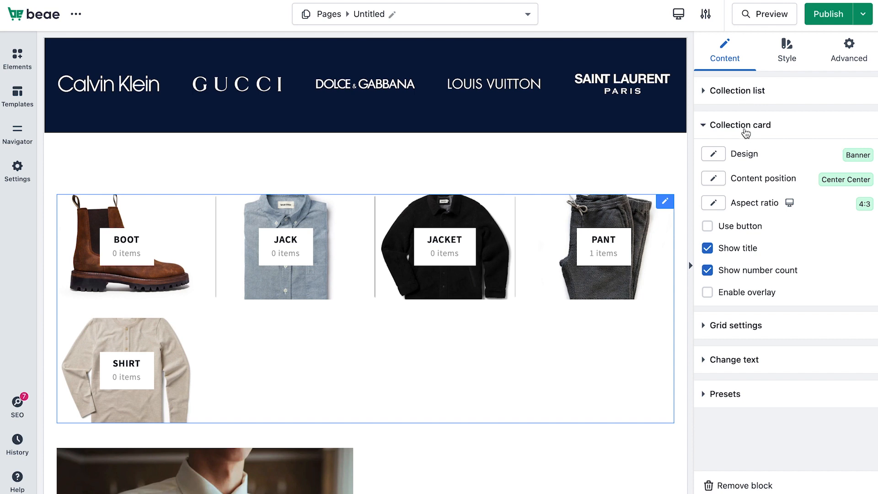
left_click(738, 326)
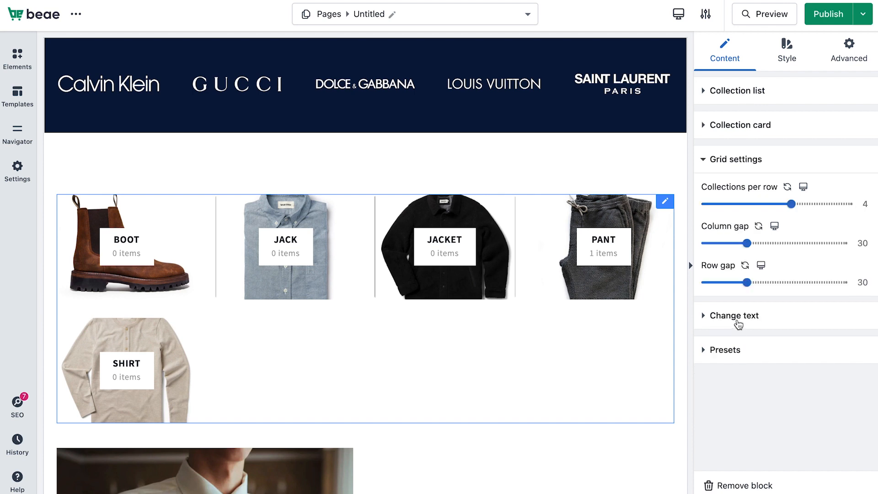
left_click(737, 319)
left_click(737, 294)
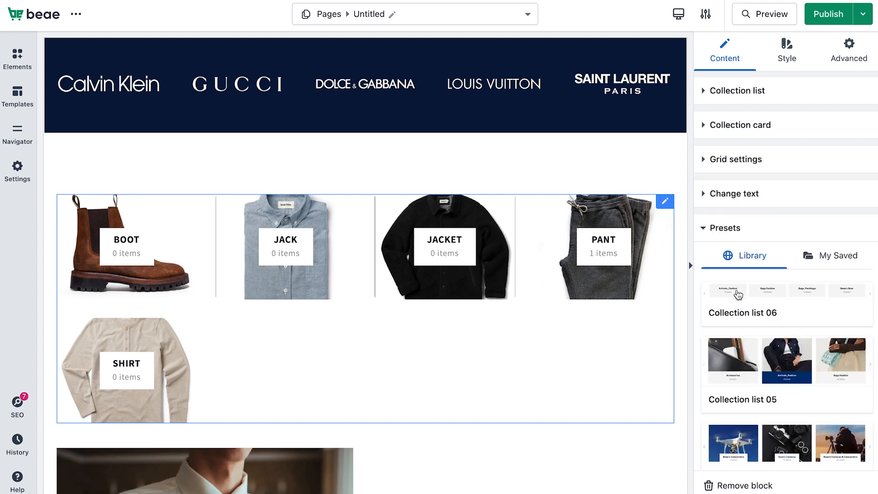
Step: Try the Slider and Collage layouts on the collection list, and return it to the Grid layout
left_click(738, 91)
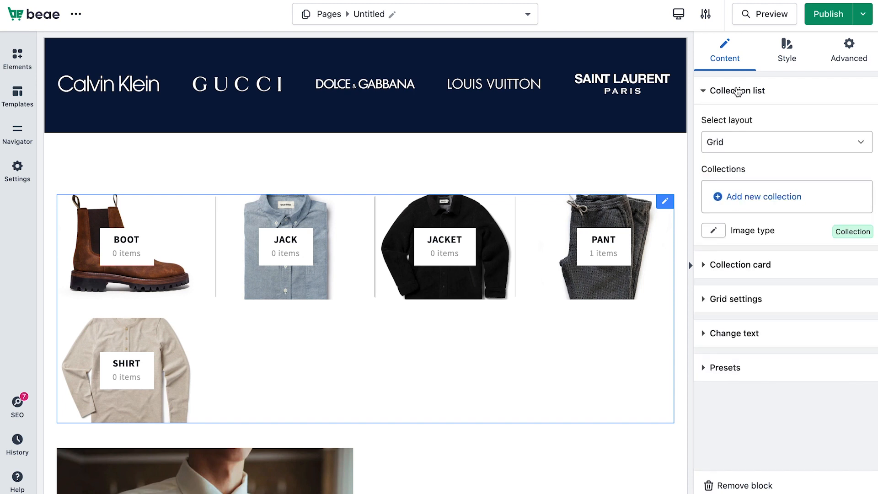
left_click(726, 147)
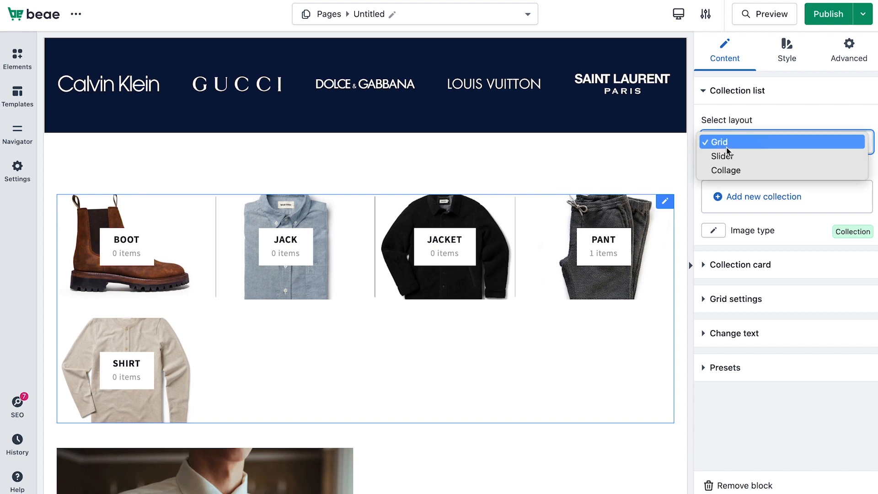
left_click(728, 157)
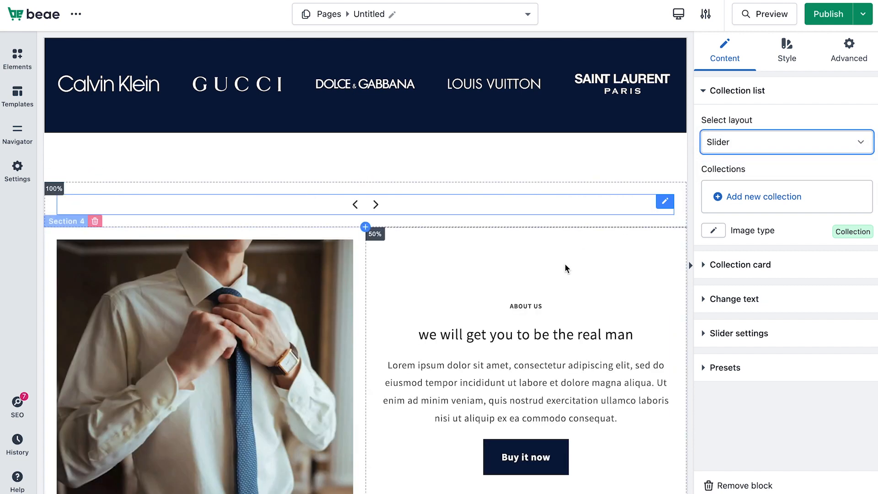
left_click(386, 309)
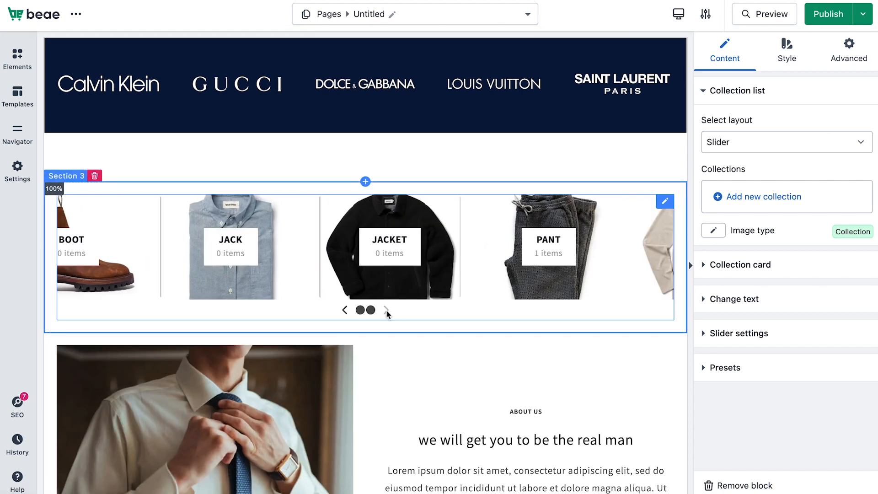
left_click(727, 147)
left_click(727, 156)
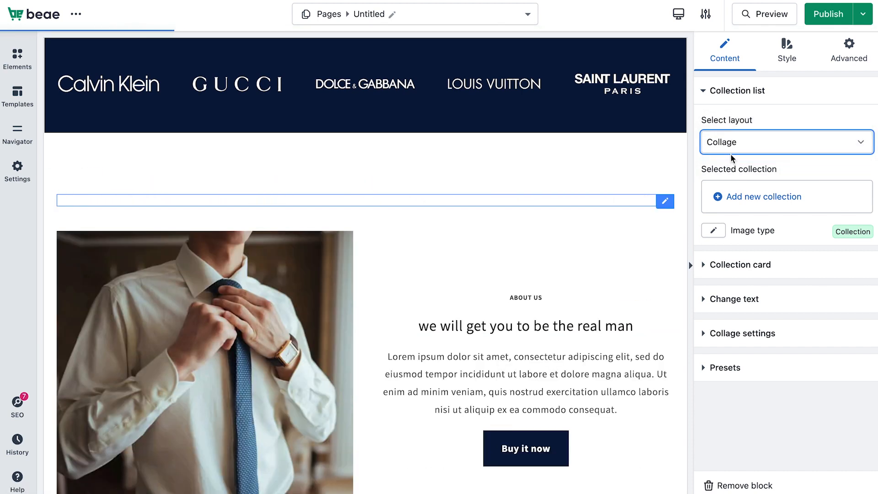
left_click(732, 147)
left_click(729, 114)
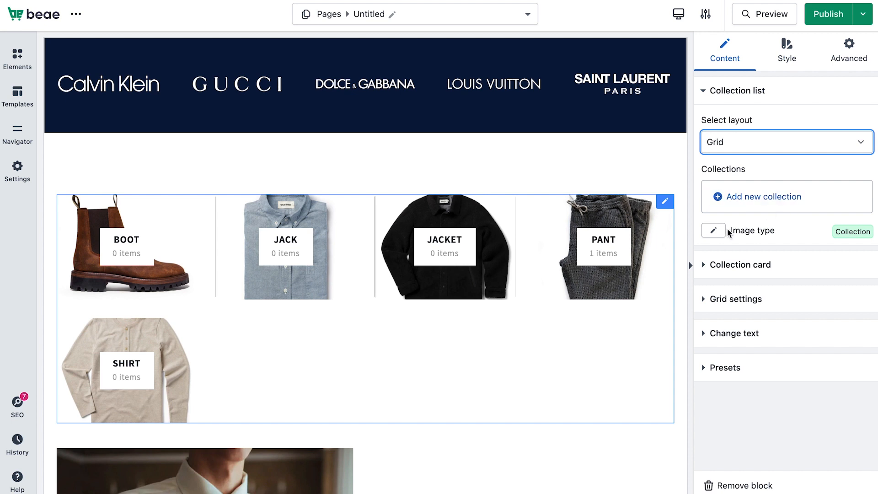
Step: Try First product as the collection list's image type, and switch it back to Collection
left_click(713, 230)
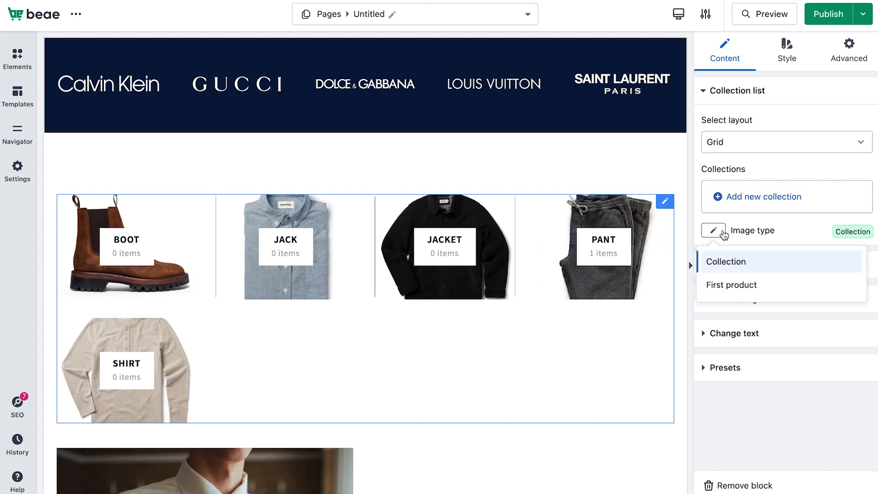
left_click(736, 283)
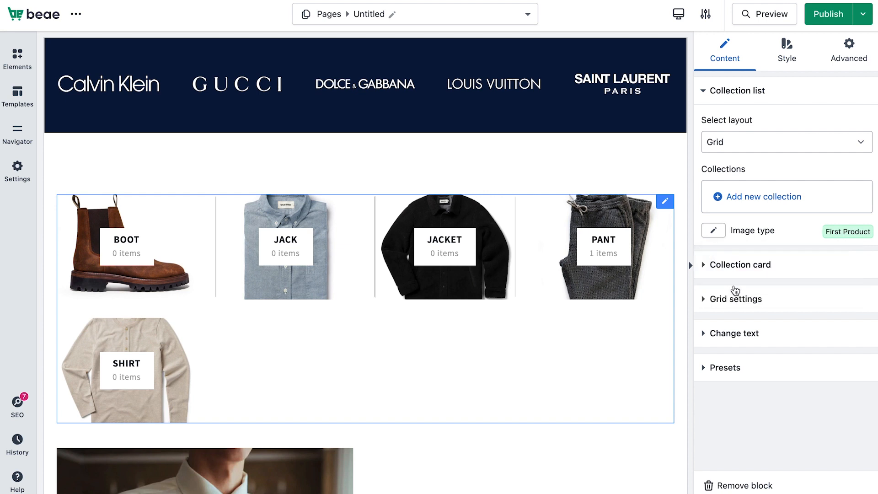
left_click(713, 230)
left_click(707, 263)
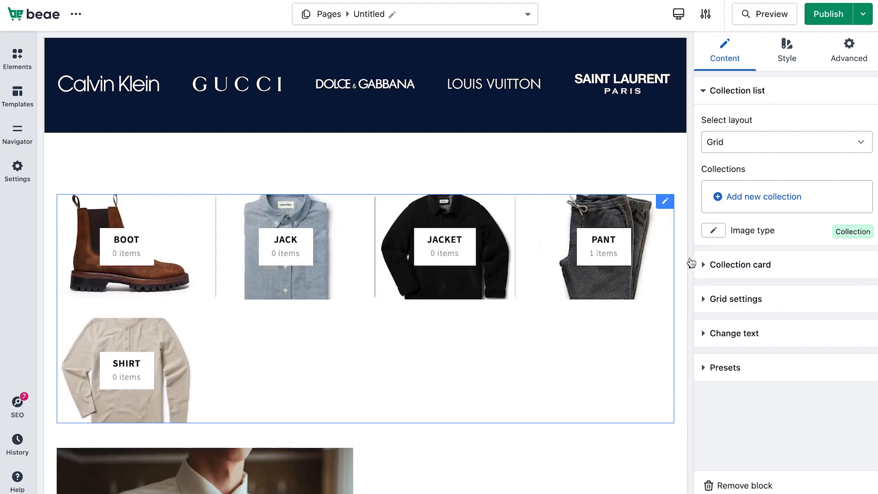
Step: Try the Standard design on the collection cards, and switch them back to Banner
left_click(713, 264)
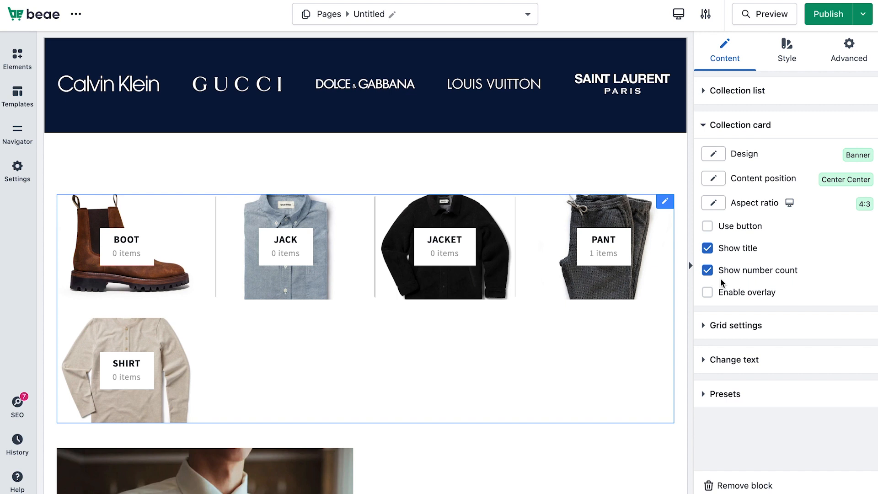
left_click(717, 158)
left_click(723, 184)
left_click(716, 158)
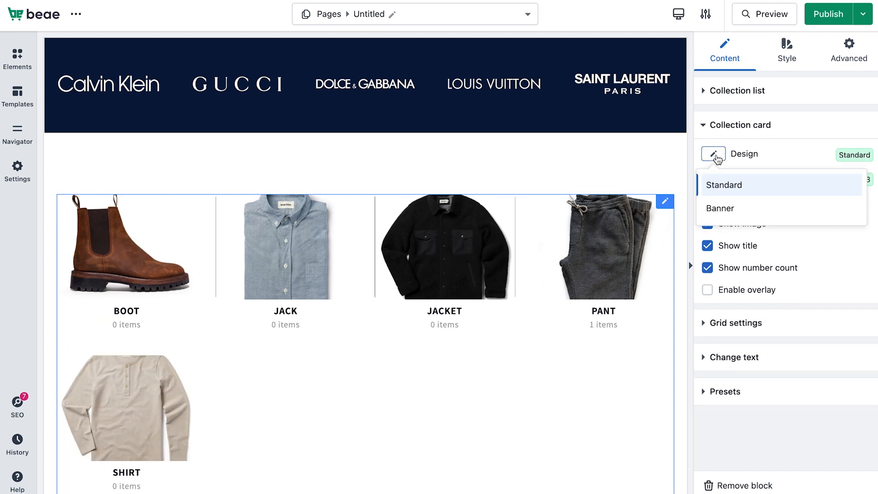
left_click(727, 209)
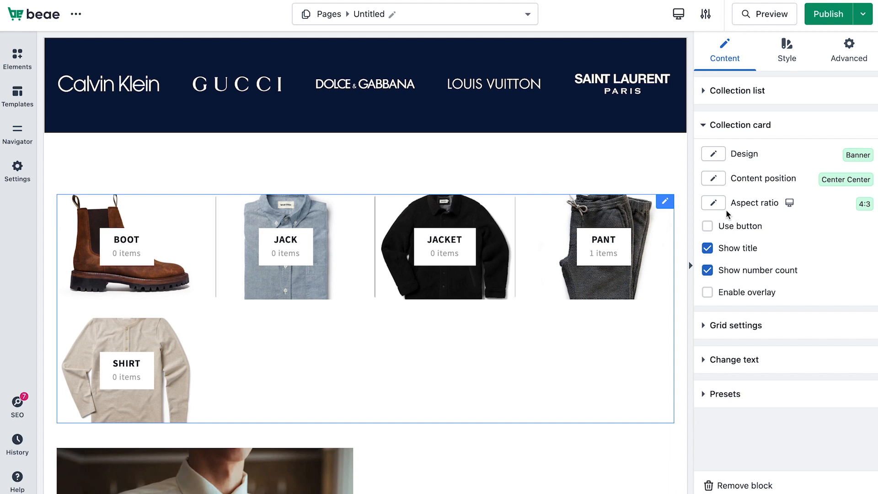
Step: Try the Top center, Top right, Middle right and Top left content positions on the collection cards, ending on Middle right
left_click(713, 179)
left_click(720, 236)
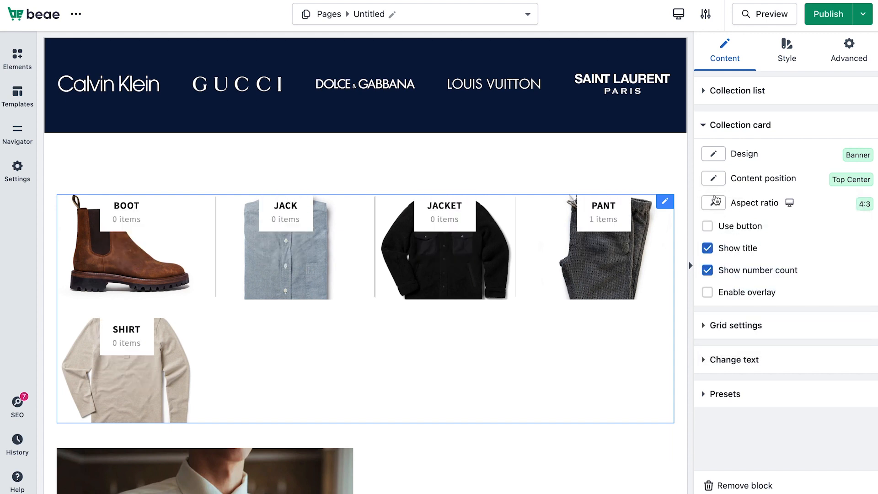
left_click(713, 179)
left_click(724, 256)
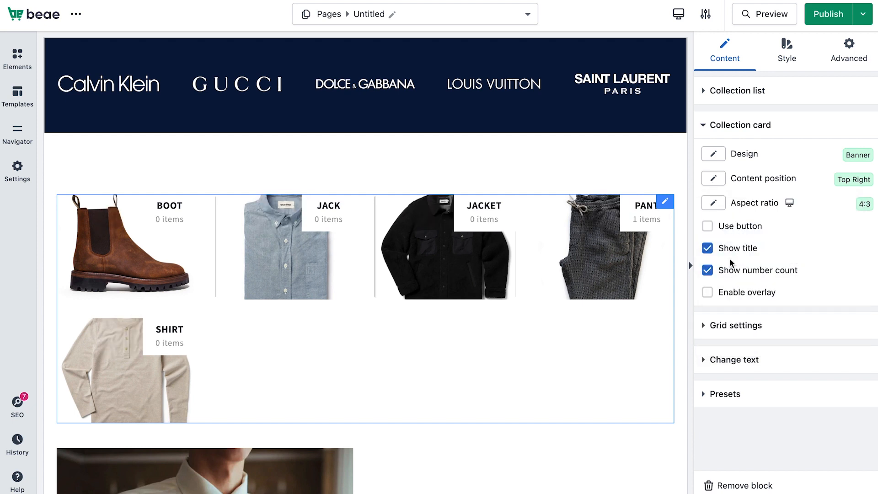
left_click(714, 202)
left_click(712, 178)
left_click(722, 301)
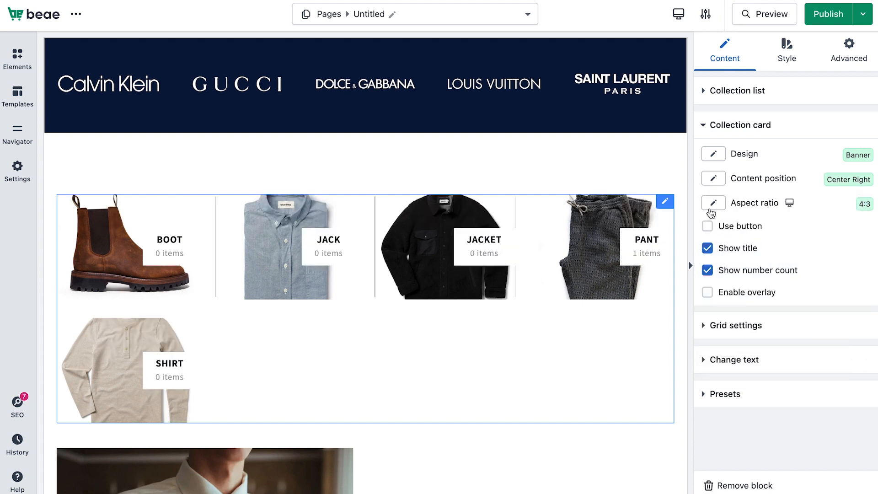
left_click(713, 179)
left_click(714, 216)
left_click(713, 178)
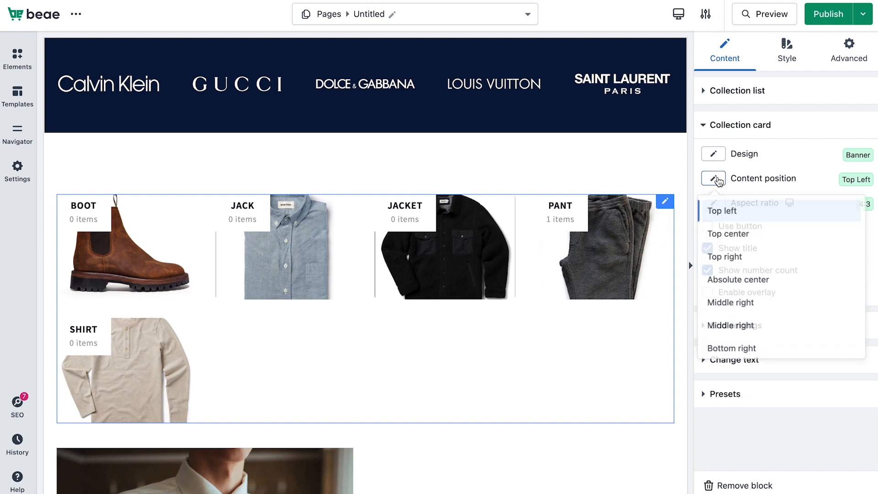
left_click(724, 303)
Step: Set the collection cards' content position to Bottom left
left_click(713, 178)
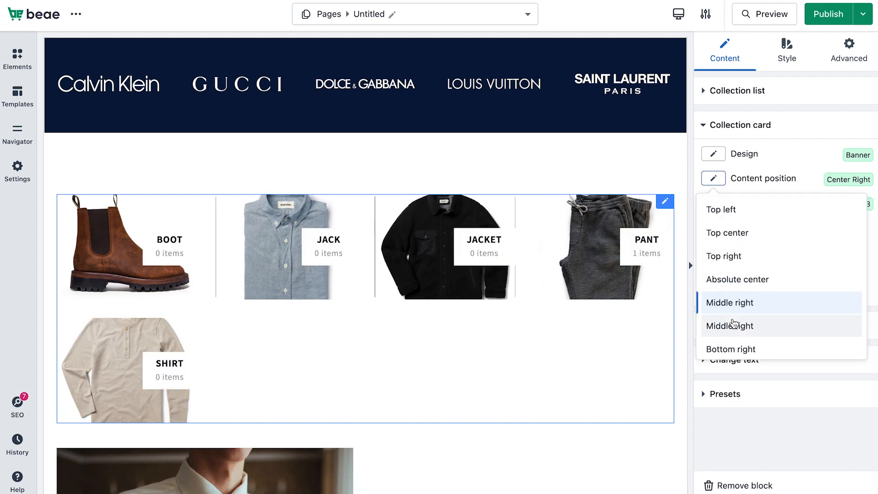
scroll(724, 324, "down", 1)
left_click(731, 321)
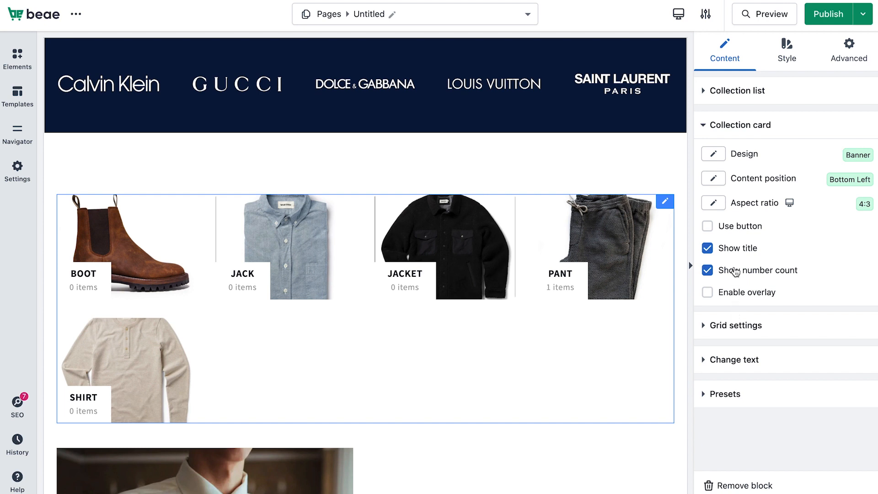
Step: Try the 1:1, 3:2, 4:3 and 16:9 aspect ratios on the collection cards in the desktop layout
left_click(712, 203)
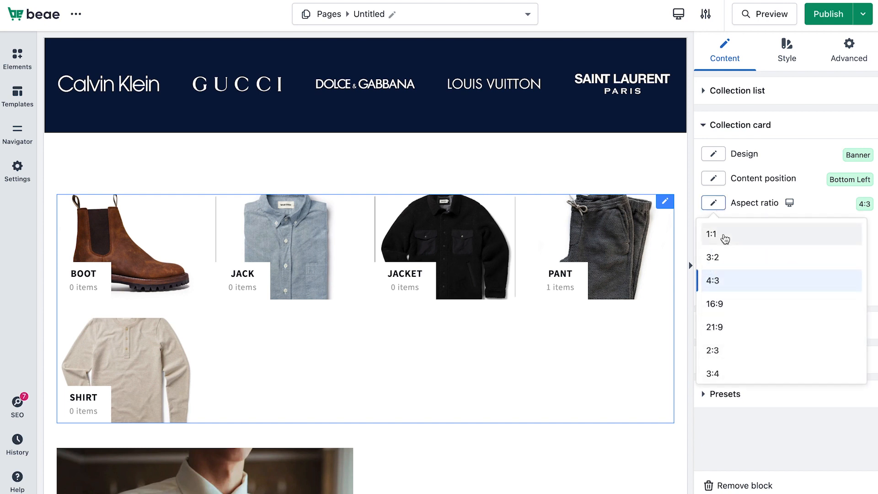
left_click(723, 236)
left_click(714, 204)
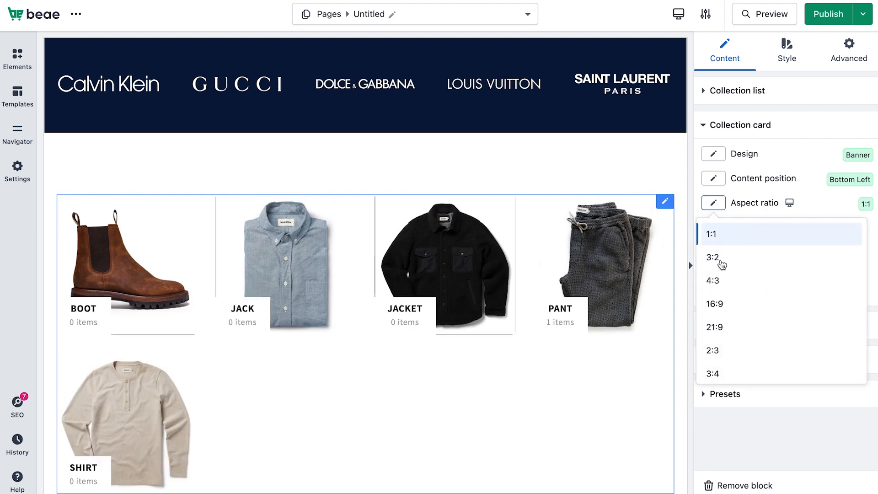
left_click(720, 259)
left_click(714, 206)
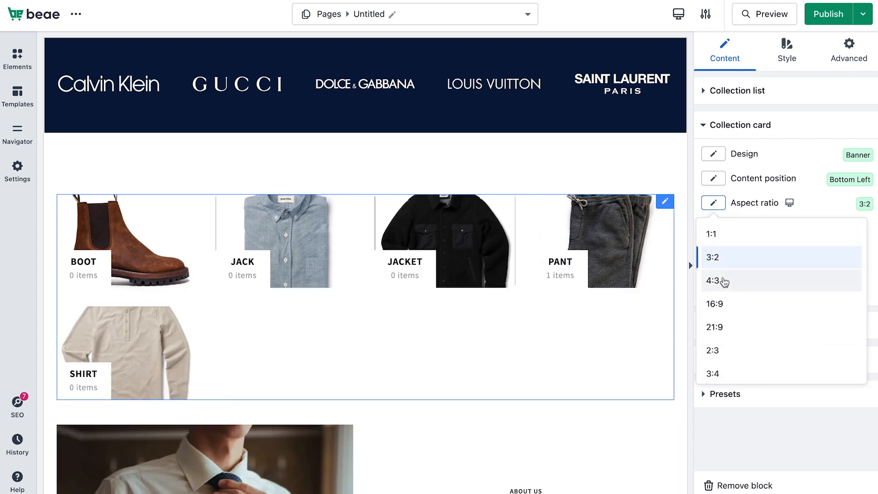
left_click(722, 280)
left_click(713, 203)
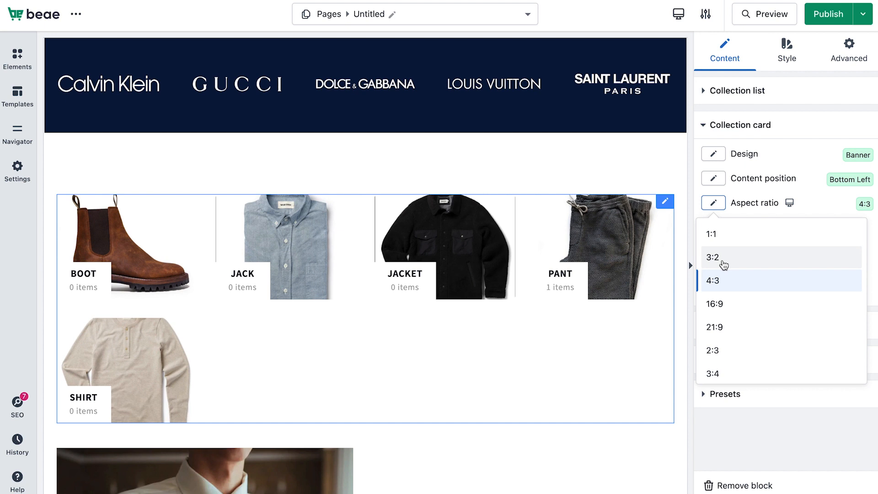
left_click(720, 303)
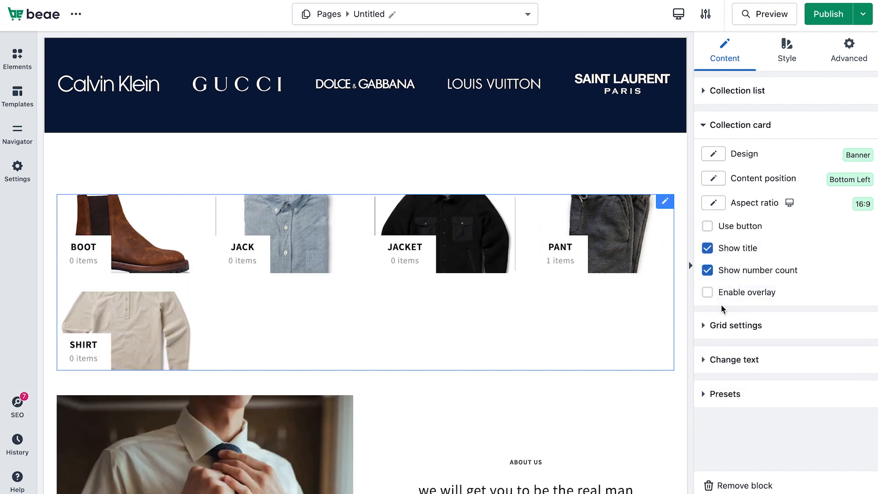
Step: Set the collection cards' desktop aspect ratio to 1:1
left_click(713, 204)
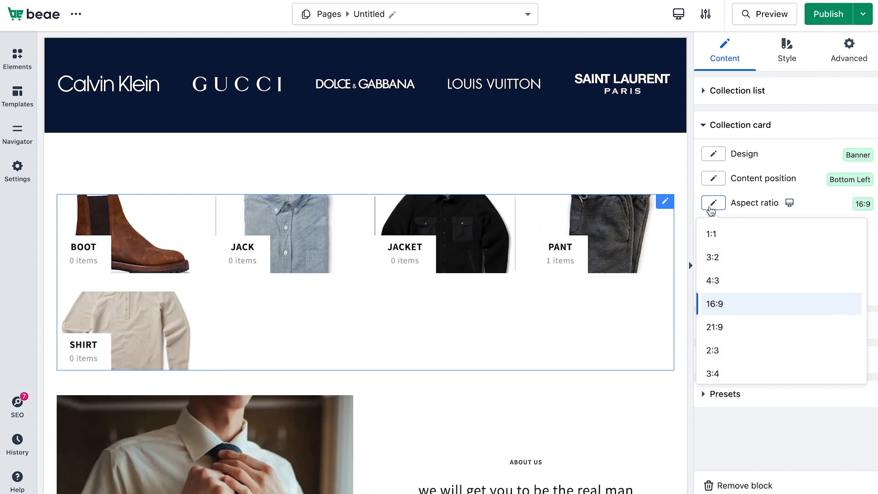
left_click(712, 235)
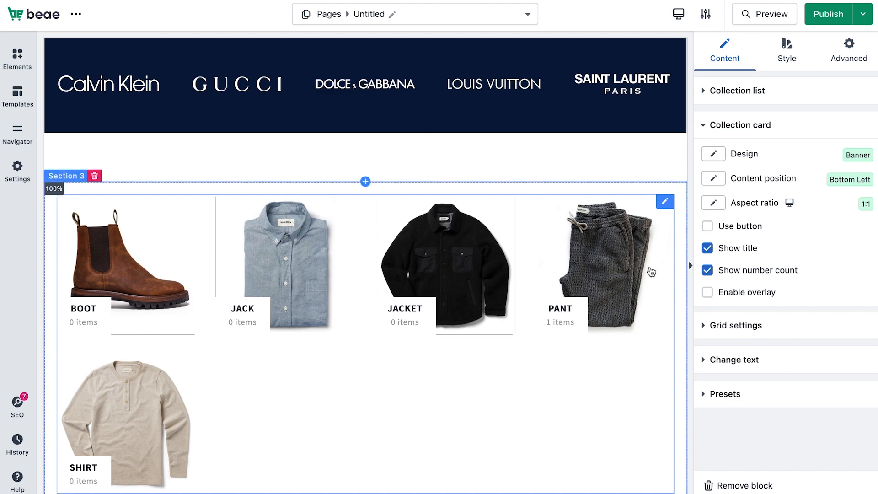
scroll(649, 270, "down", 1)
Step: Switch the aspect ratio setting to mobile, try 1:1 on the collection cards, and return to 4:3
left_click(794, 205)
left_click(789, 233)
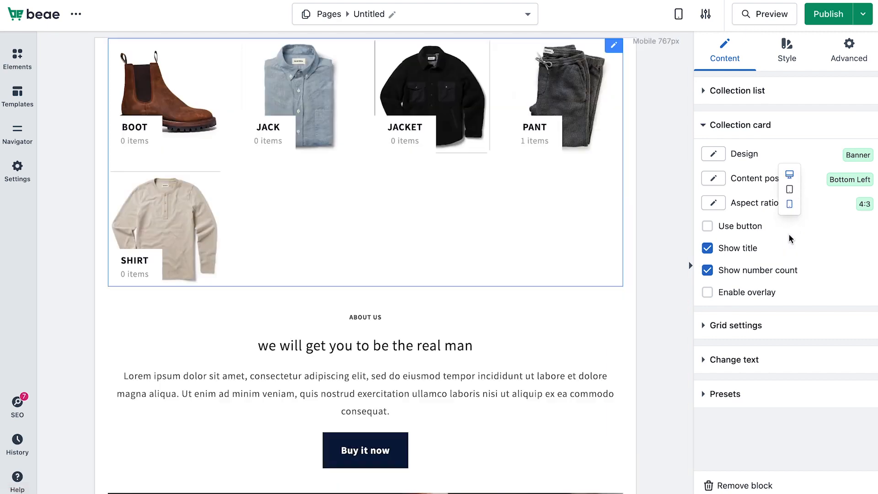
left_click(713, 203)
left_click(712, 234)
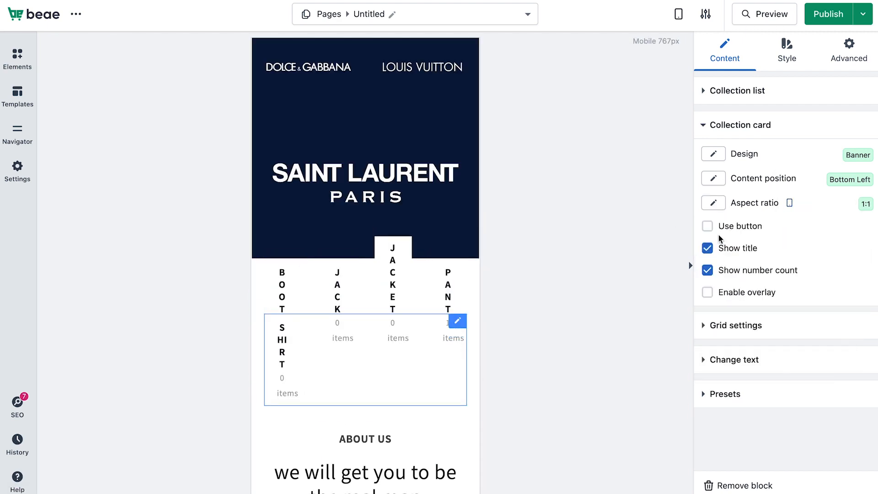
left_click(714, 204)
left_click(720, 280)
Step: Try the 2:3 and 3:2 mobile aspect ratios, set it back to 4:3, and return to the desktop layout
left_click(716, 206)
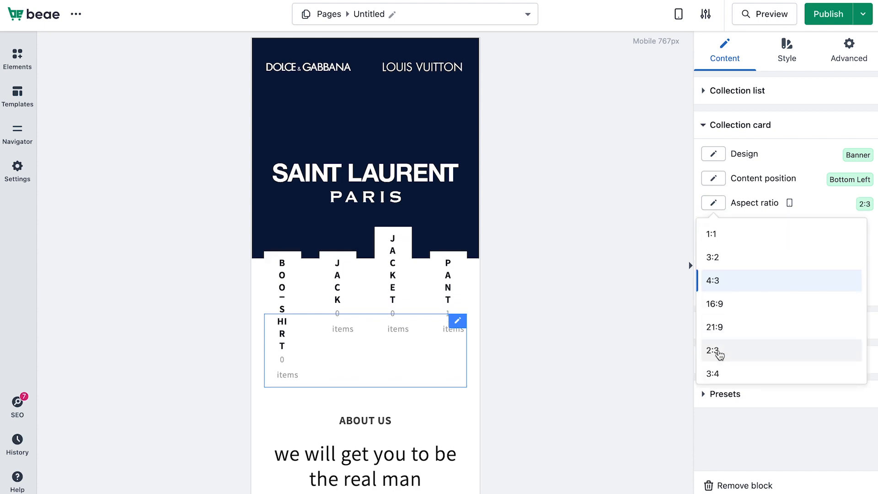
left_click(717, 352)
left_click(711, 208)
left_click(716, 256)
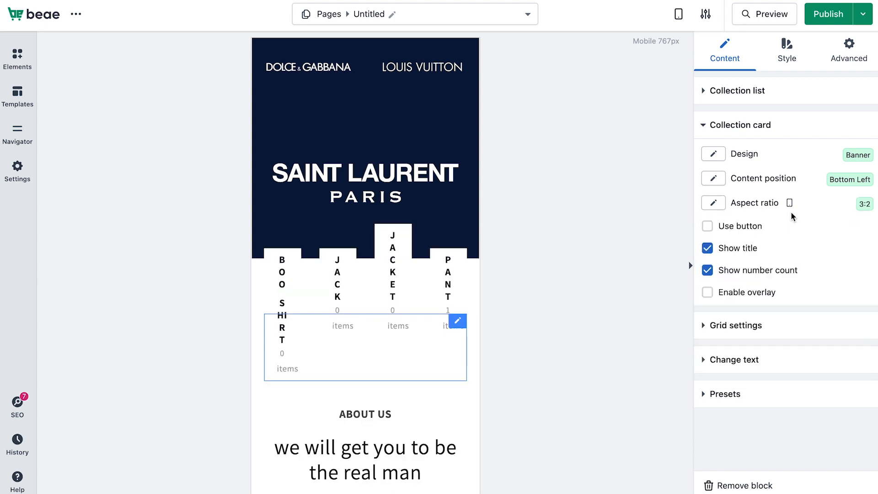
left_click(711, 205)
left_click(715, 280)
mouse_move(788, 203)
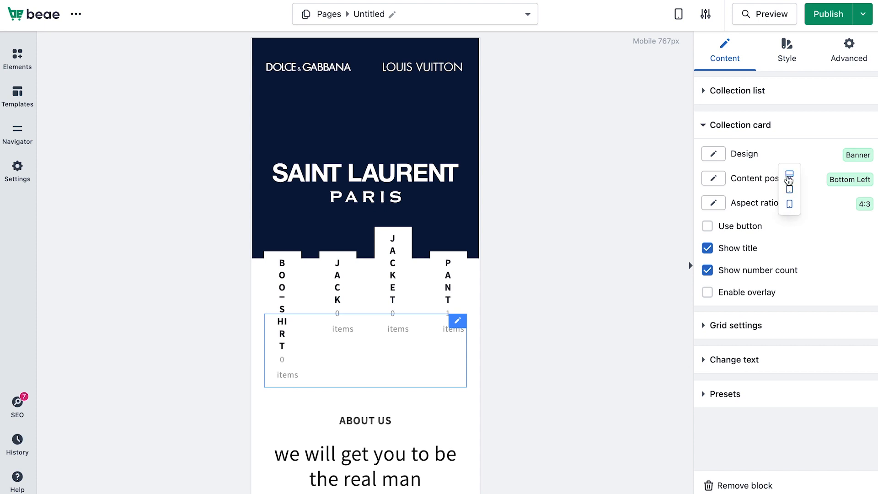
left_click(789, 175)
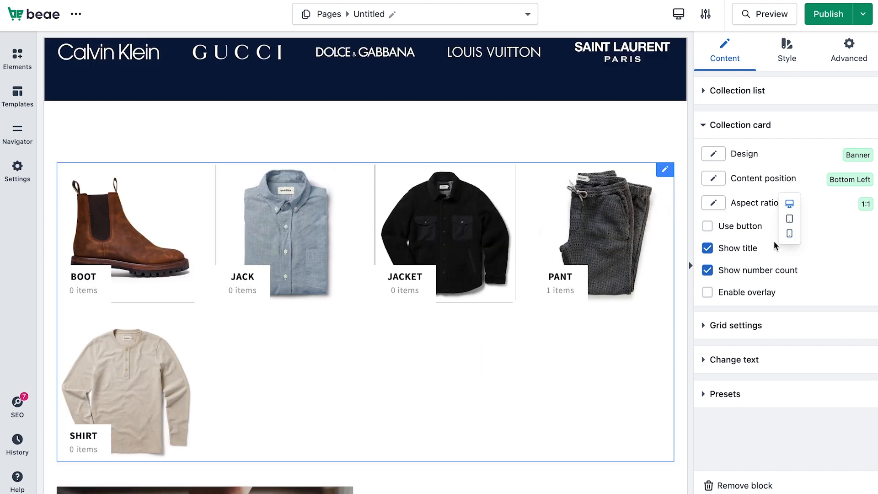
Step: Turn on the button for the collection cards and toggle the image overlay, leaving it enabled
left_click(725, 233)
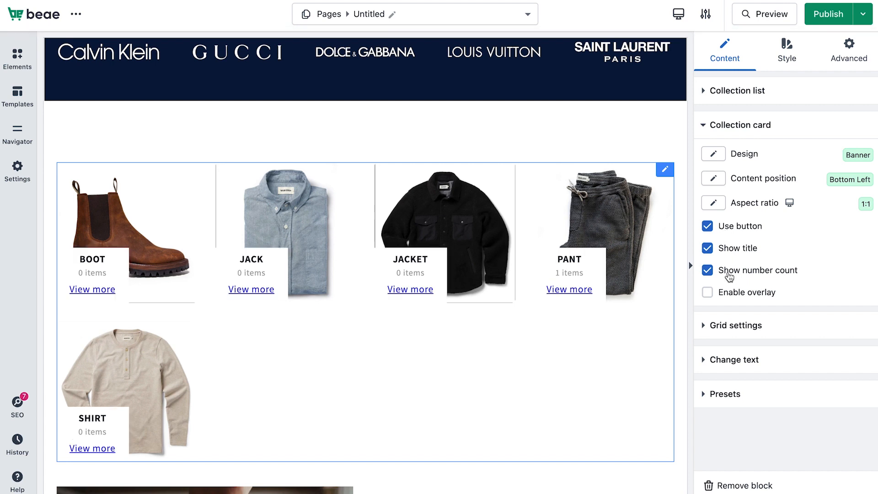
left_click(728, 295)
left_click(728, 295)
left_click(728, 295)
left_click(728, 295)
left_click(728, 295)
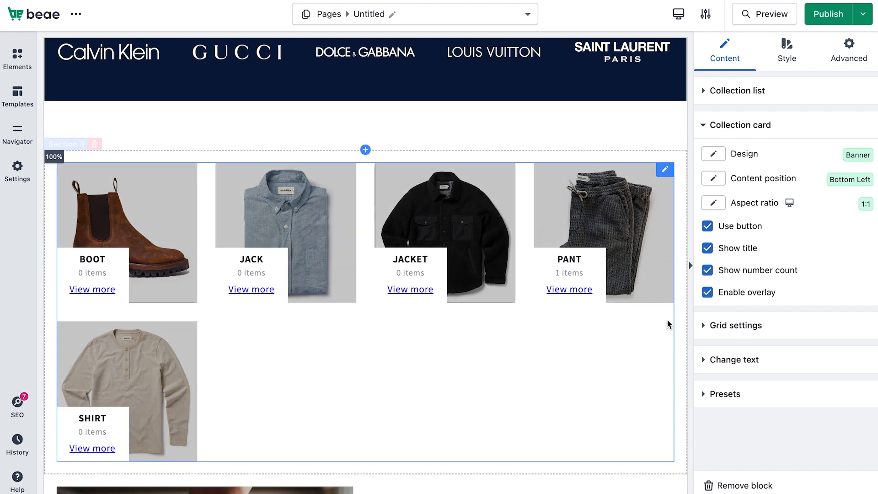
Step: Set the desktop grid to 5 collections per row with a column gap of 0 and a row gap of 18
scroll(661, 319, "down", 2)
left_click(729, 333)
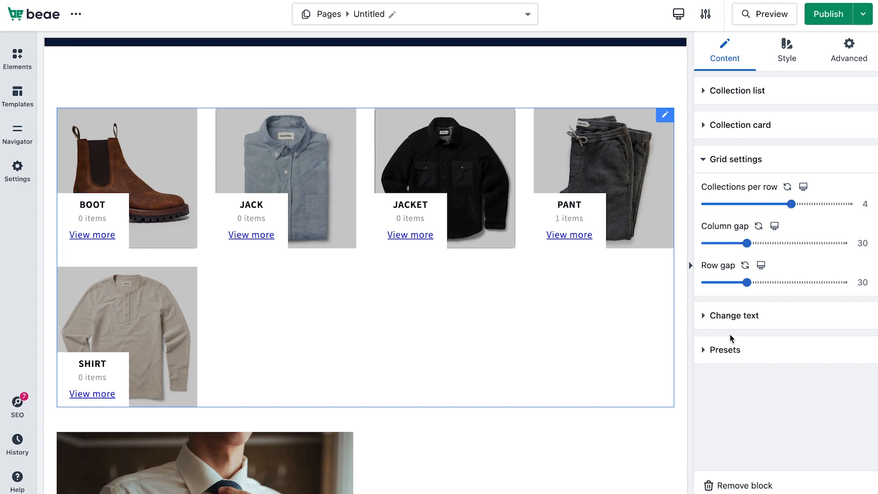
left_click(791, 204)
left_click_drag(777, 206, 810, 208)
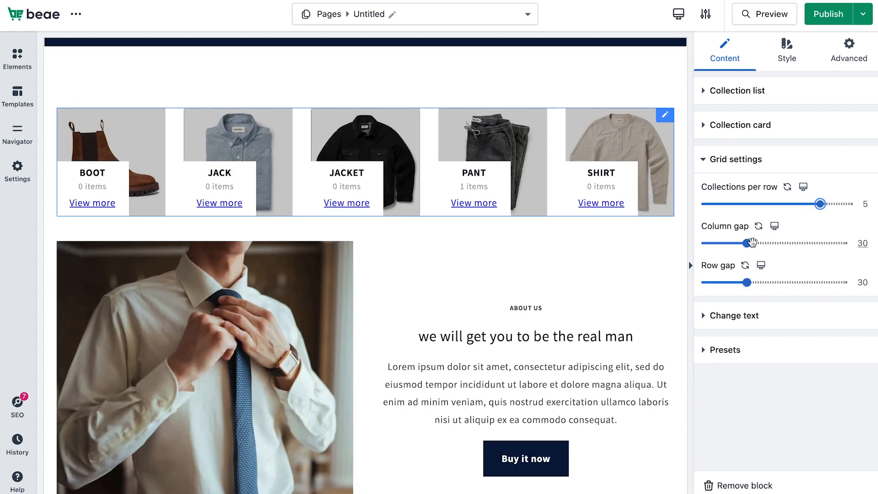
left_click_drag(747, 243, 702, 256)
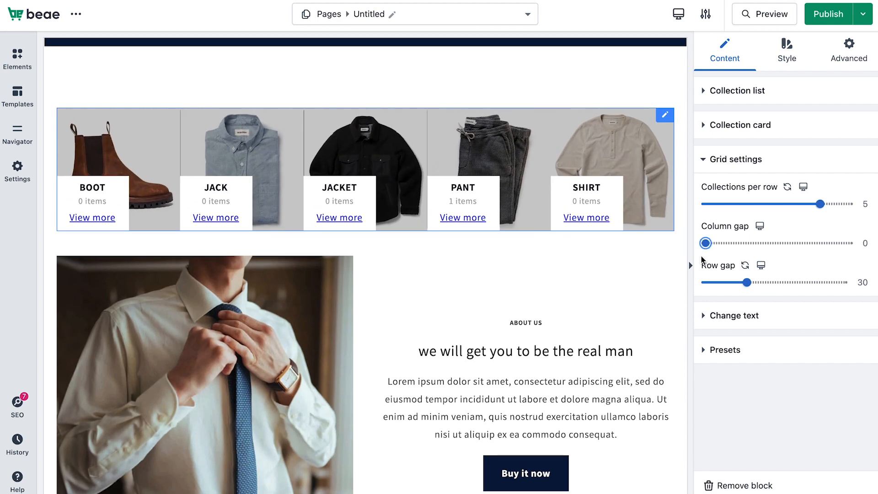
mouse_move(747, 282)
left_mouse_down()
mouse_move(794, 282)
mouse_move(730, 282)
left_mouse_up()
Step: Set the collection grid's column gap to 0 for tablet, and return to the desktop layout
left_click(803, 187)
left_click(803, 214)
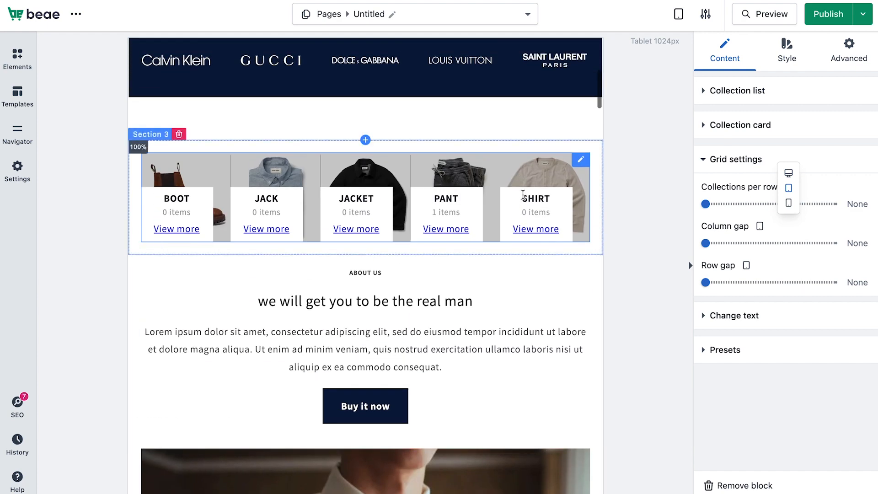
left_click_drag(705, 243, 686, 280)
left_click(678, 13)
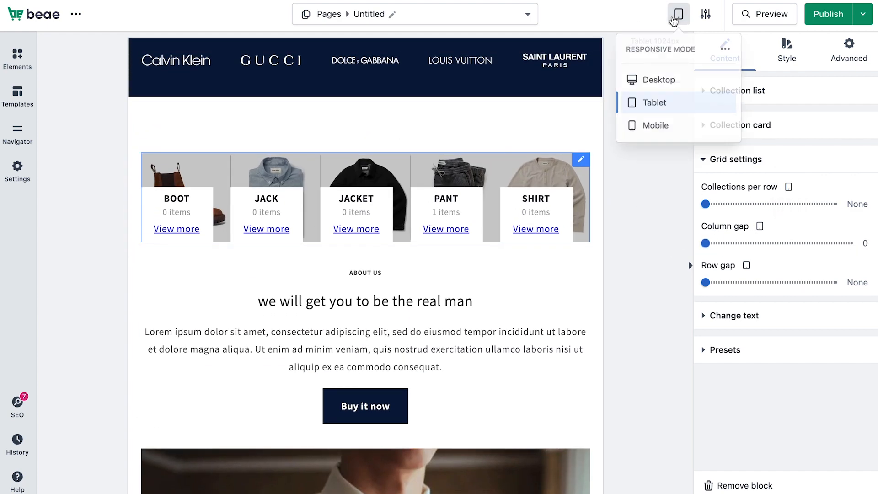
left_click(658, 79)
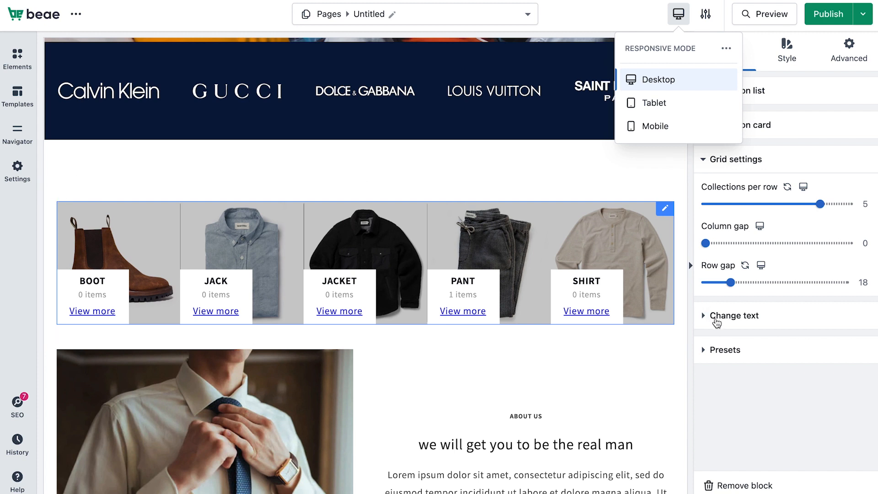
Step: Change the collection cards' count text to "{{count}} product"
left_click(716, 320)
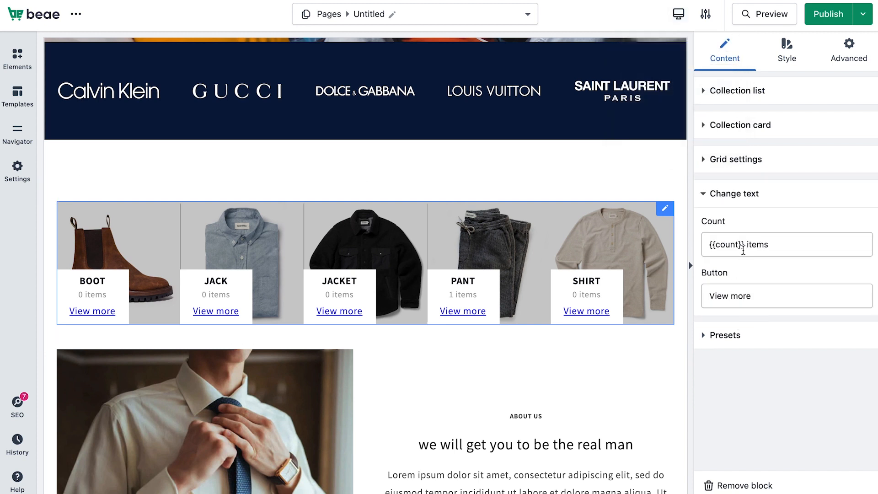
left_click(781, 245)
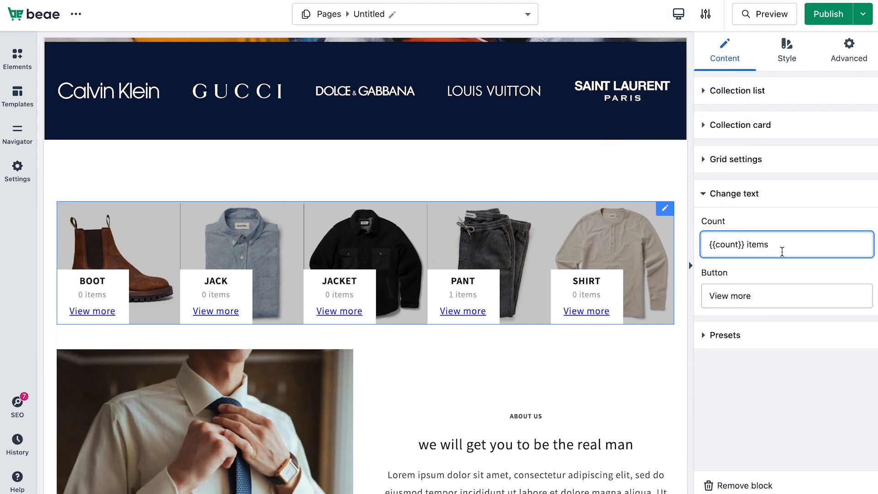
key("BackSpace")
key("BackSpace")
key("BackSpace")
key("BackSpace")
key("BackSpace")
type("product")
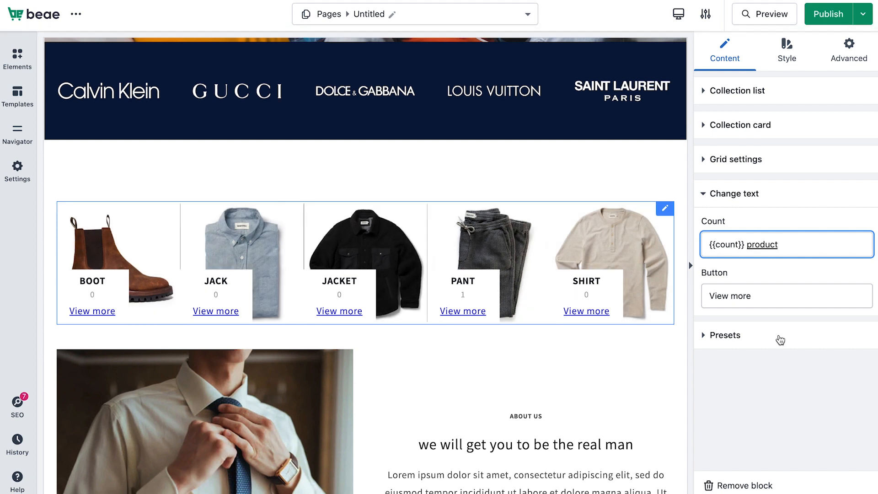
left_click(788, 271)
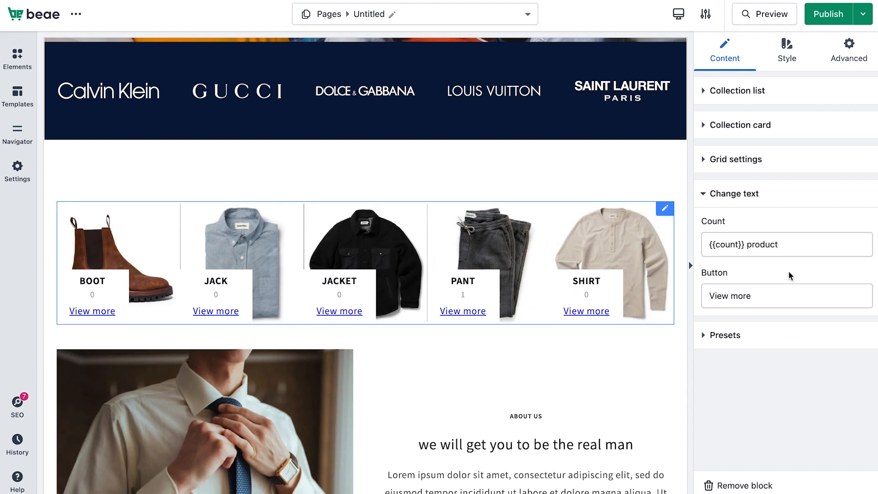
Step: Change the collection cards' count text back to "{{count}} items"
left_click(791, 247)
key("BackSpace")
key("BackSpace")
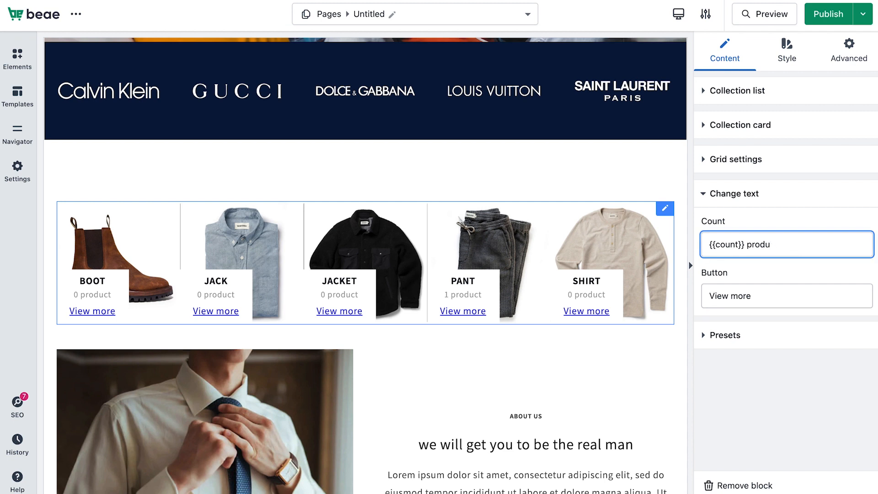
type("items")
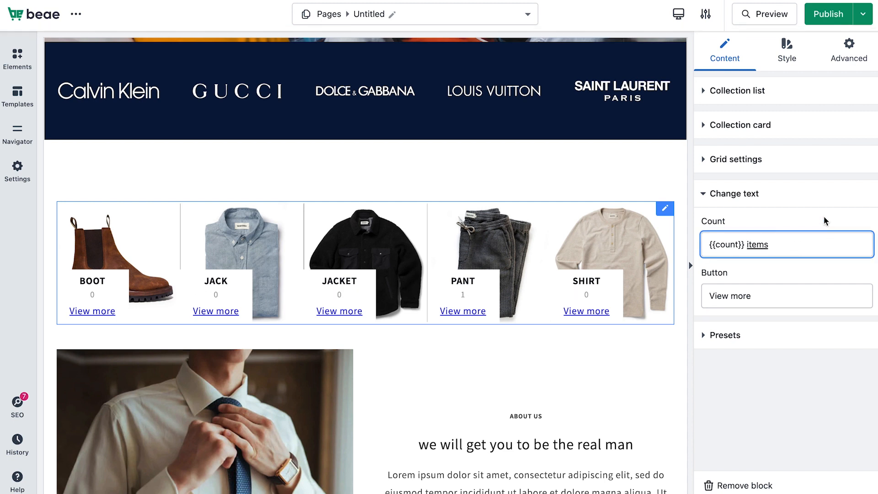
left_click(767, 271)
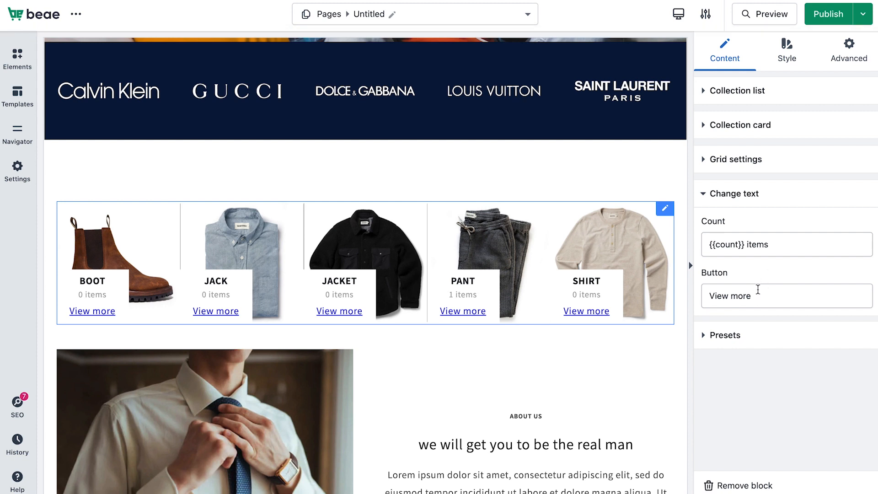
Step: Look through the library of collection list presets and the saved presets
left_click(746, 343)
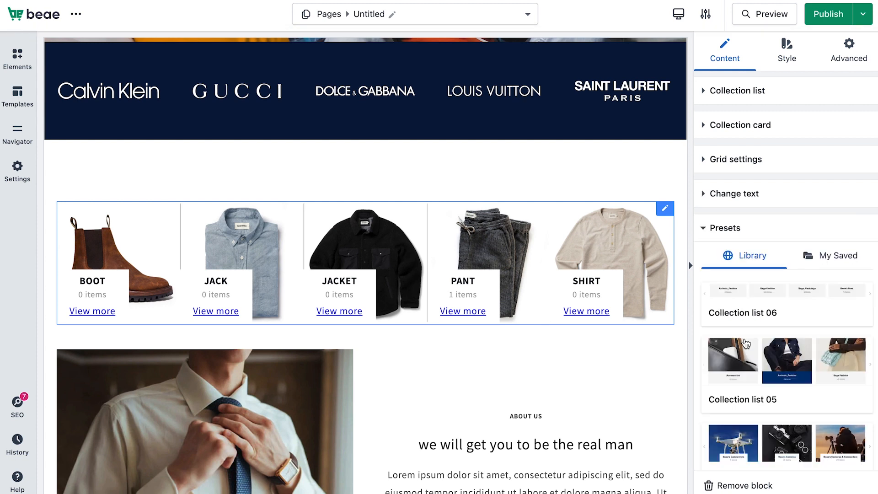
scroll(750, 357, "down", 5)
scroll(750, 361, "down", 3)
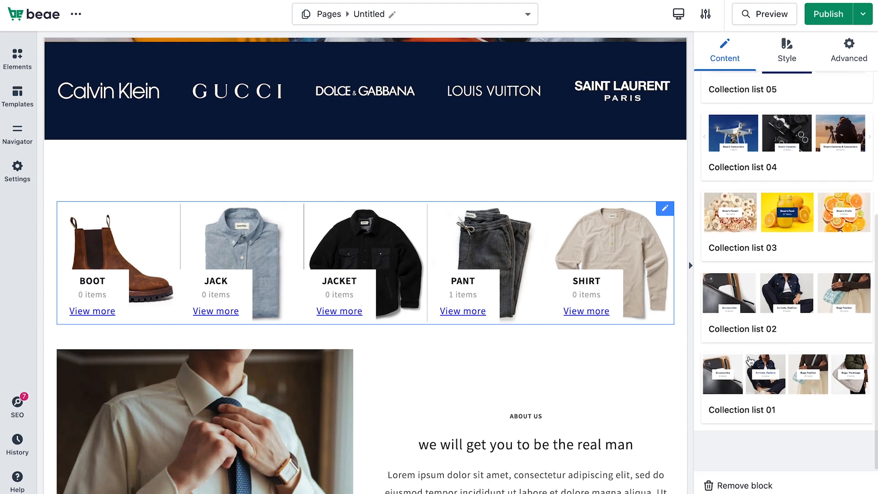
scroll(750, 361, "up", 5)
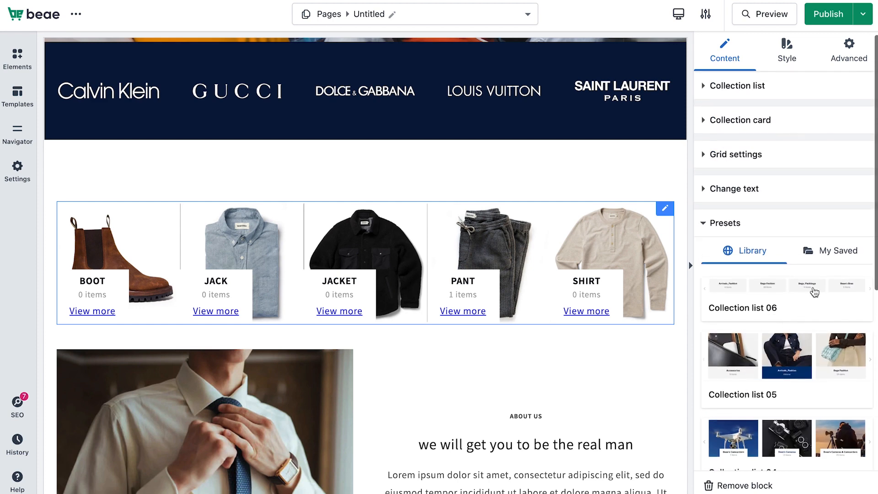
left_click(840, 255)
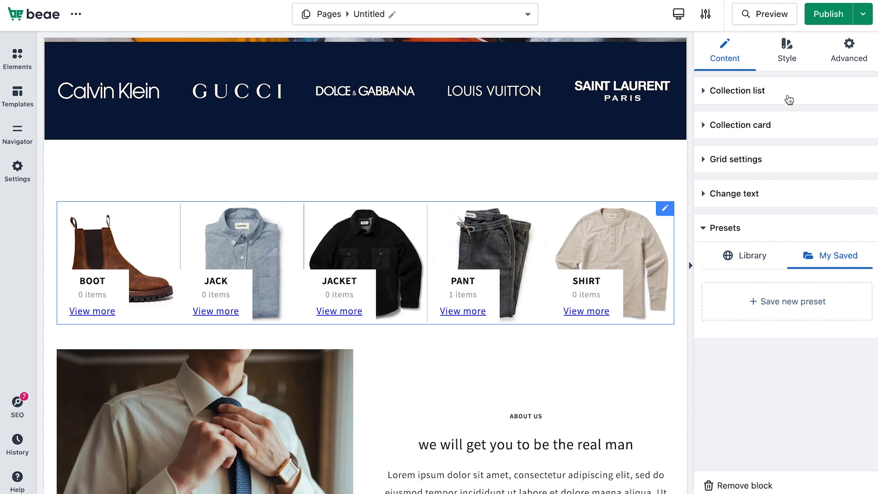
Step: Review the style settings available for the collection list's cards, image, button, title, count and overlay
left_click(786, 51)
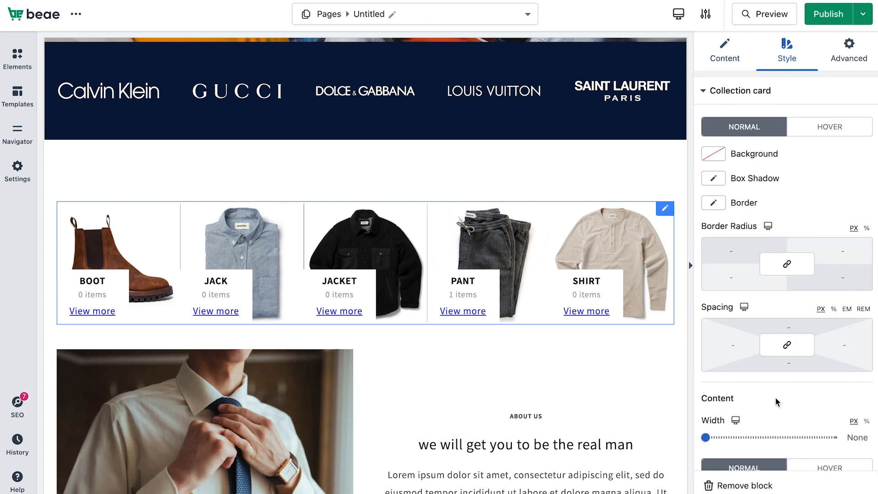
scroll(775, 396, "down", 10)
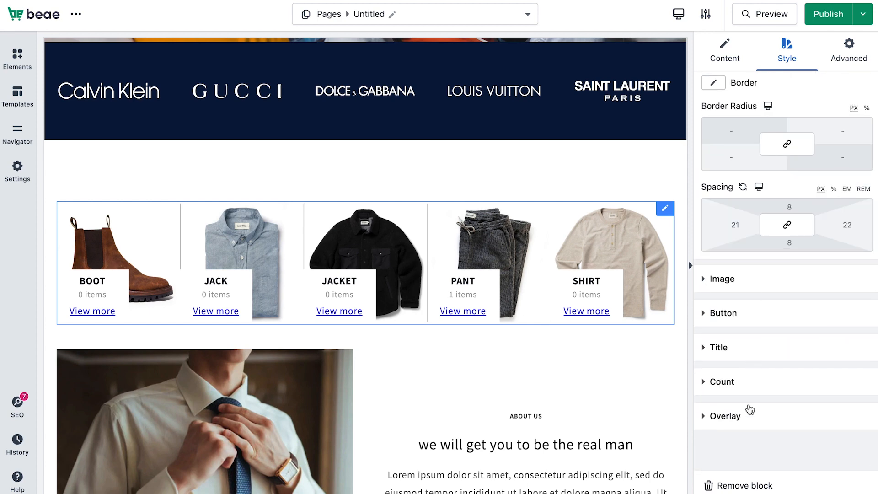
scroll(729, 275, "up", 10)
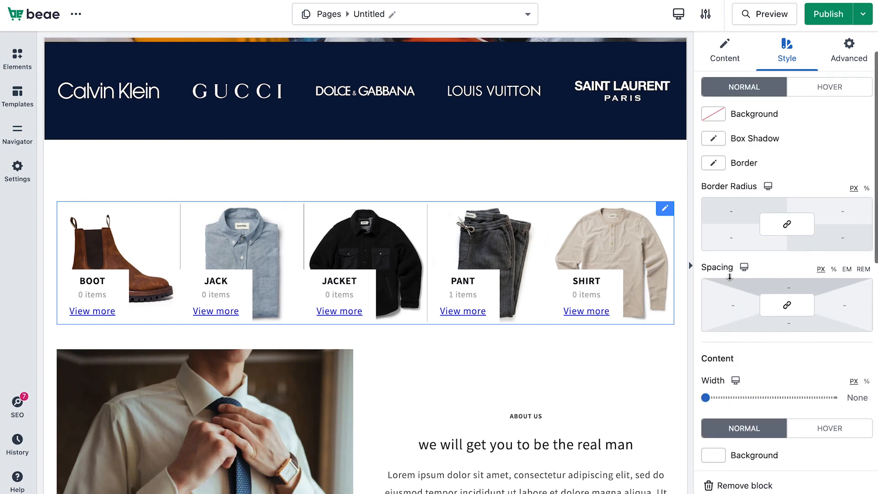
Step: Set the collection cards' normal background to a pale greyish pink
left_click(723, 156)
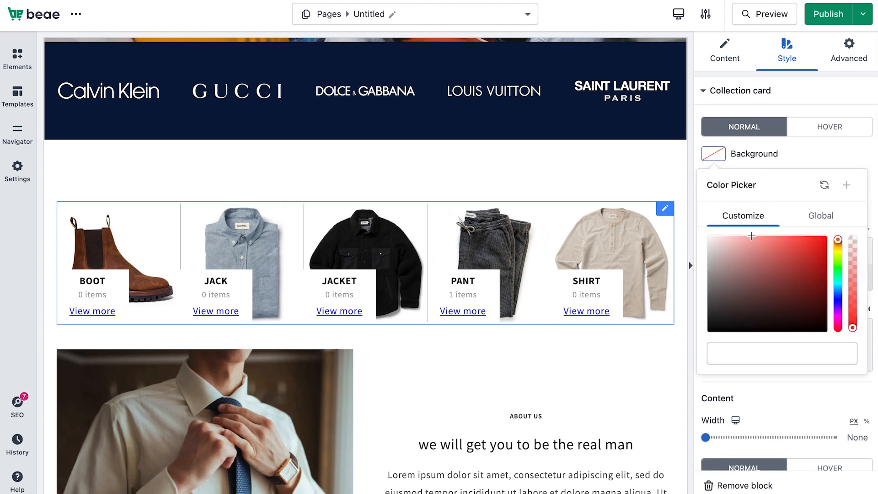
left_click(756, 251)
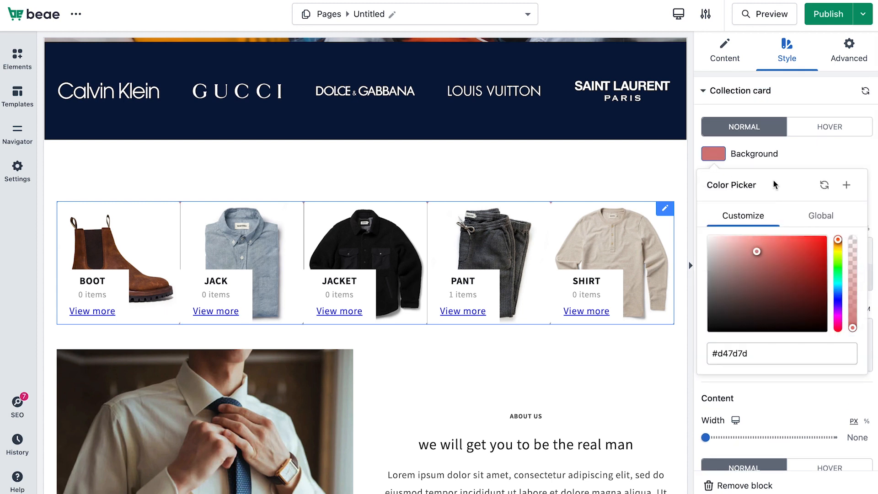
left_click(756, 288)
left_click(759, 311)
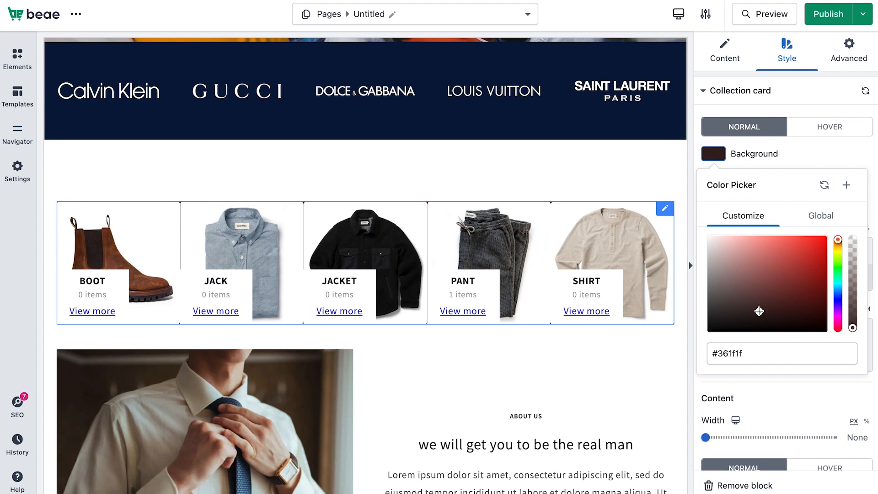
mouse_move(801, 317)
left_mouse_down()
mouse_move(746, 243)
mouse_move(711, 244)
left_mouse_up()
left_click(800, 151)
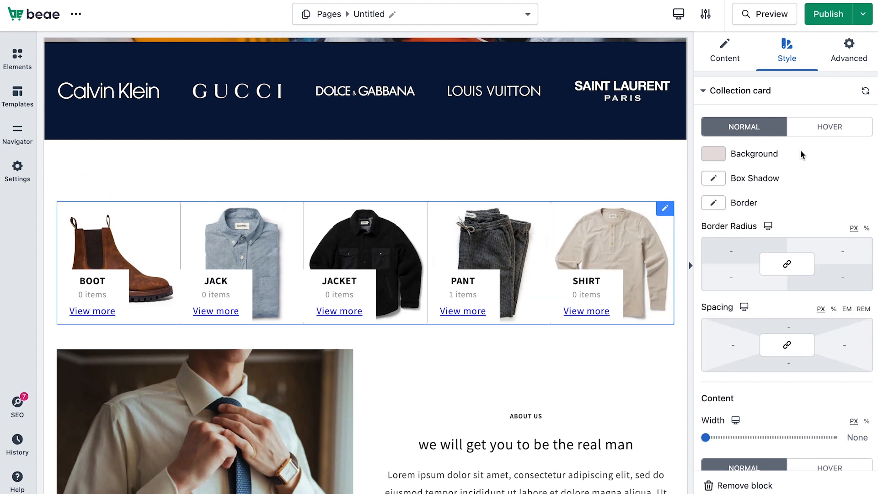
Step: Give the collection cards' box shadow a muted reddish-brown color
left_click(722, 180)
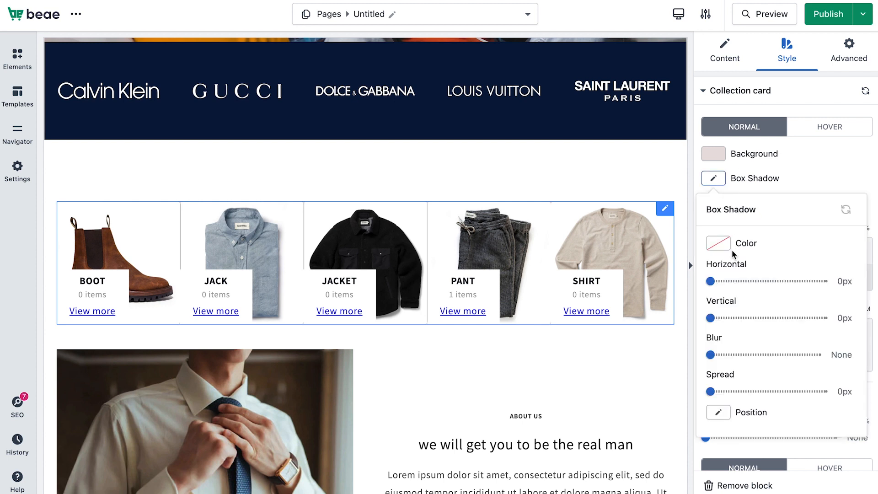
left_click(724, 250)
left_click(754, 371)
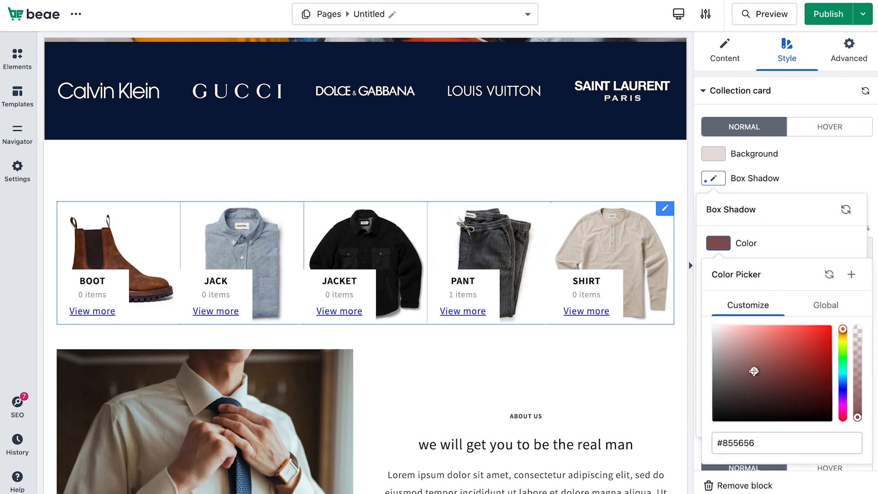
left_click(736, 346)
left_click(729, 338)
left_click(731, 356)
left_click(800, 166)
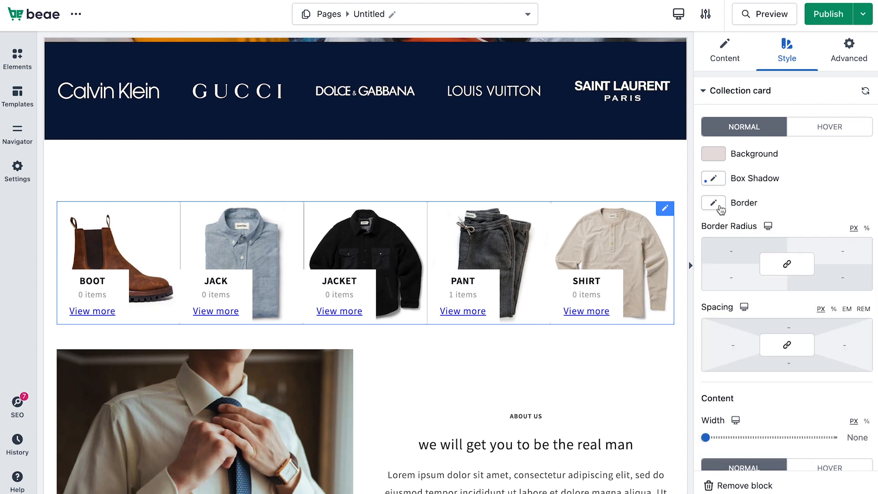
Step: Set the collection cards' border style to Solid
left_click(720, 207)
left_click(843, 267)
left_click(731, 319)
left_click(766, 205)
scroll(743, 256, "down", 1)
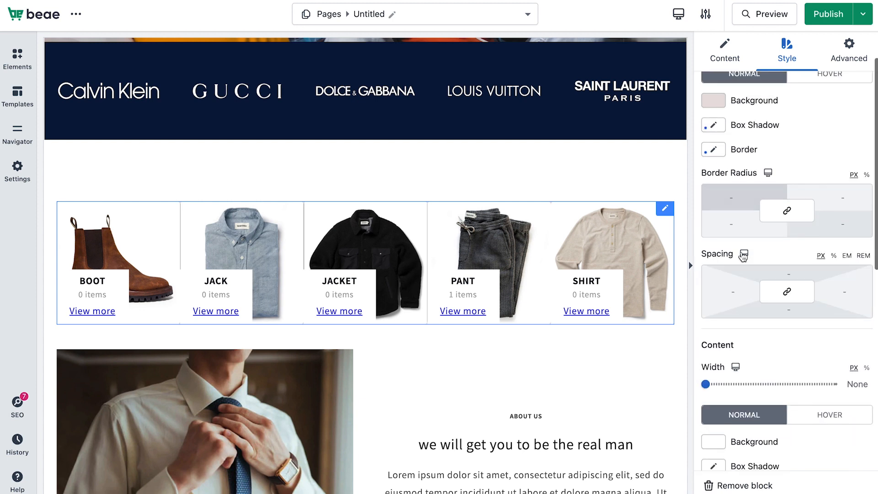
scroll(742, 256, "up", 1)
scroll(745, 224, "down", 1)
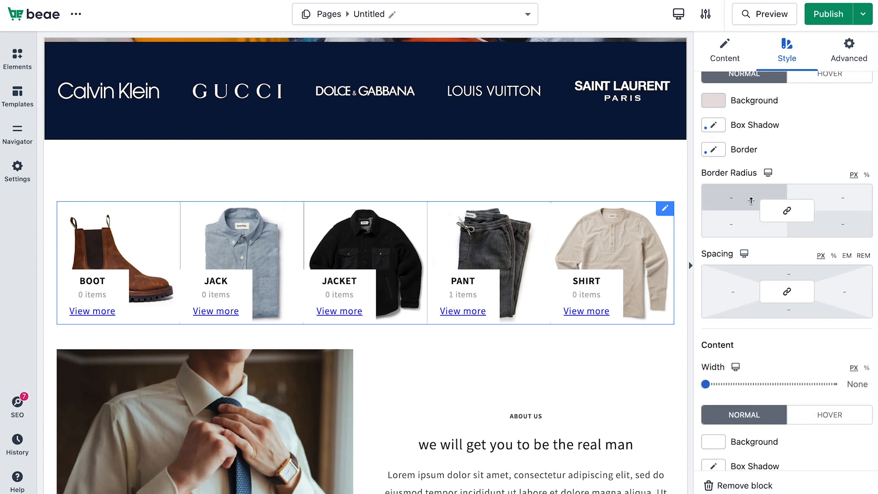
Step: Set the cards' box shadow to -57px horizontal, -18px vertical and 20px blur
left_click(713, 125)
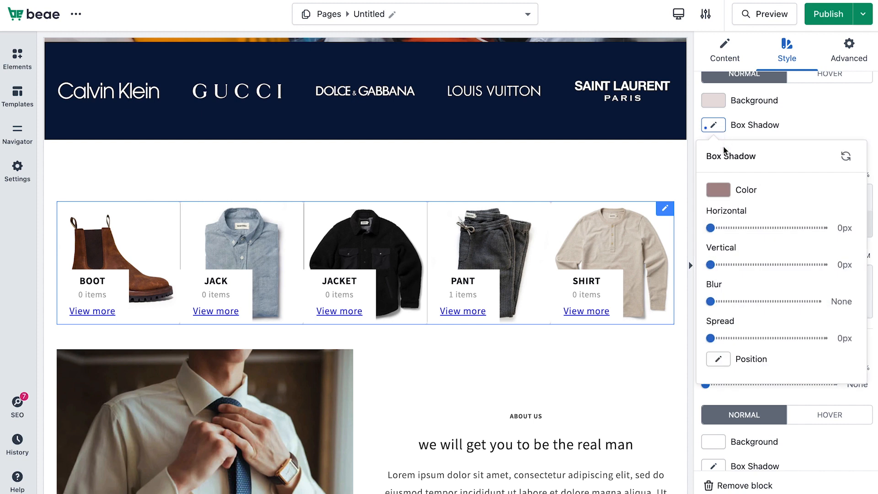
left_click_drag(712, 229, 733, 230)
left_click_drag(713, 264, 754, 265)
left_click_drag(711, 301, 732, 301)
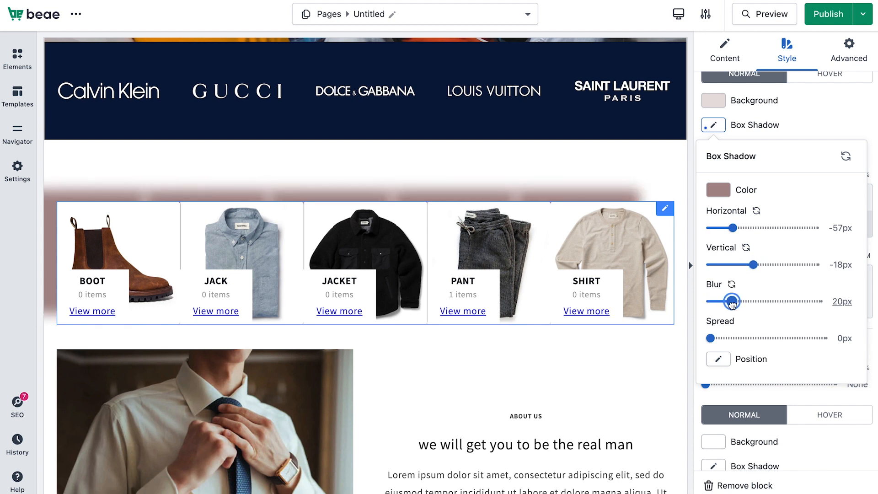
left_click(813, 126)
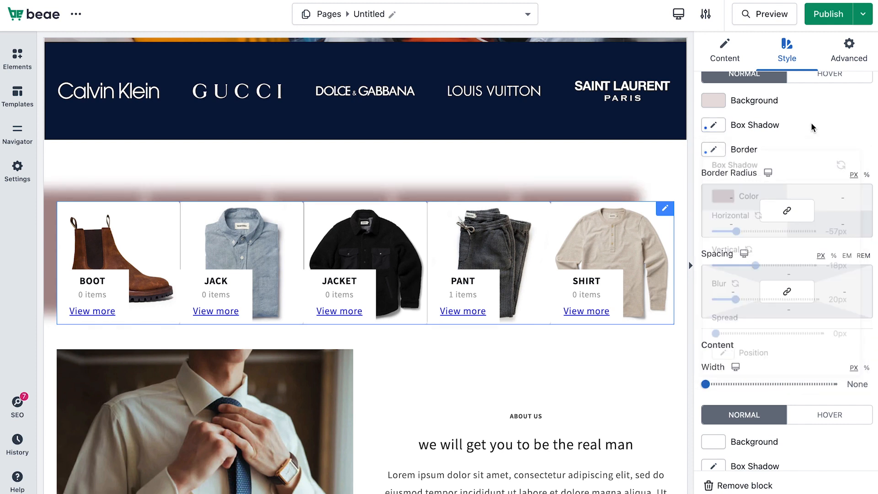
Step: Try the Double and Dotted border styles on the collection cards
left_click(714, 150)
left_click(716, 216)
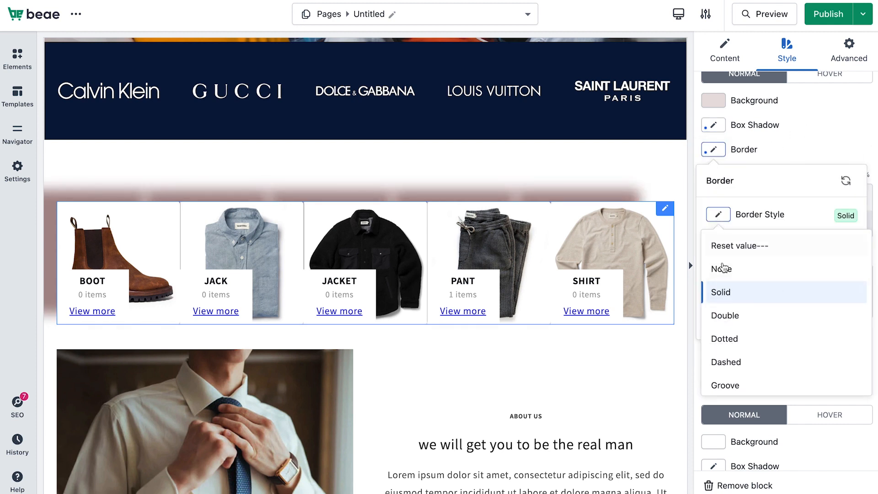
left_click(722, 316)
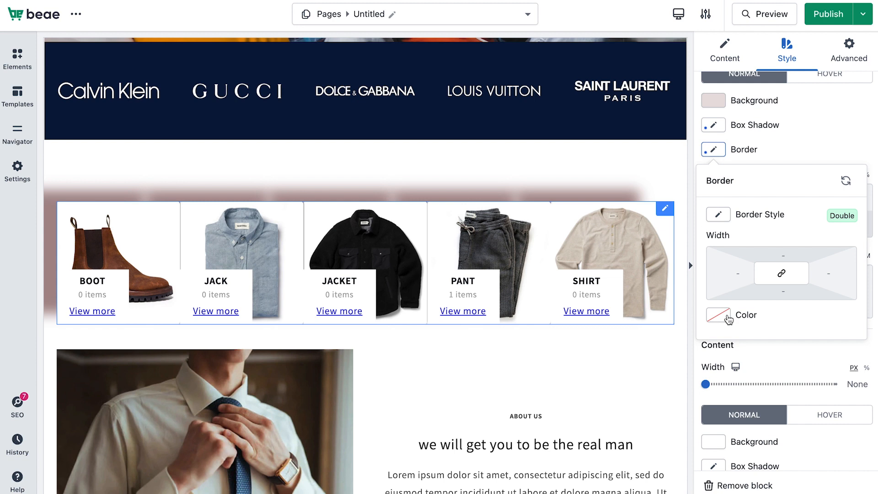
left_click(797, 146)
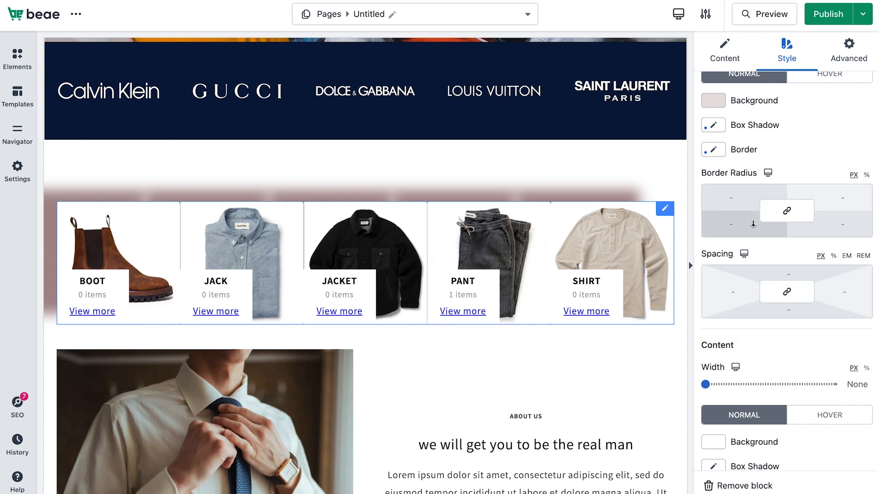
left_click(714, 149)
left_click(717, 215)
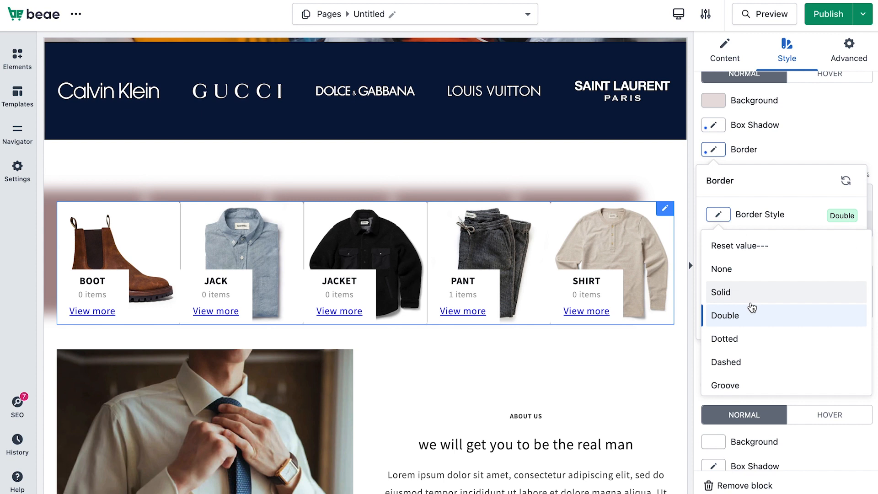
left_click(737, 333)
left_click(797, 147)
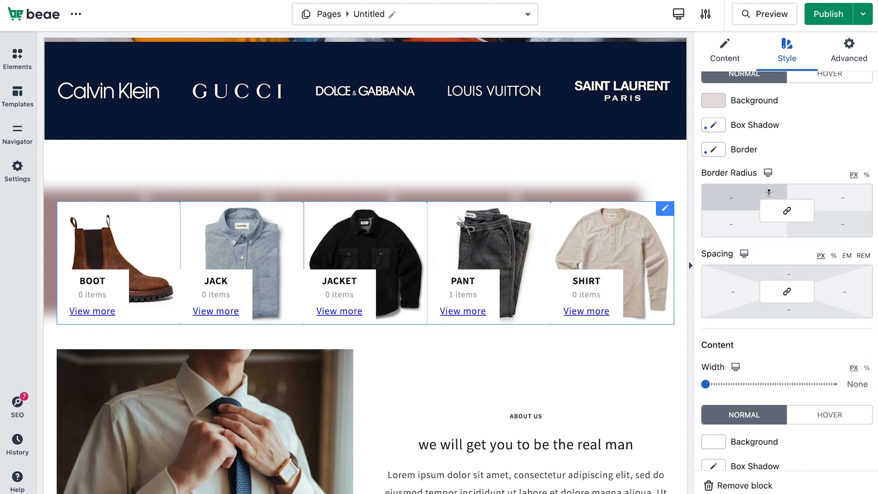
Step: Set the collection cards' top spacing to 0 px
left_click(769, 275)
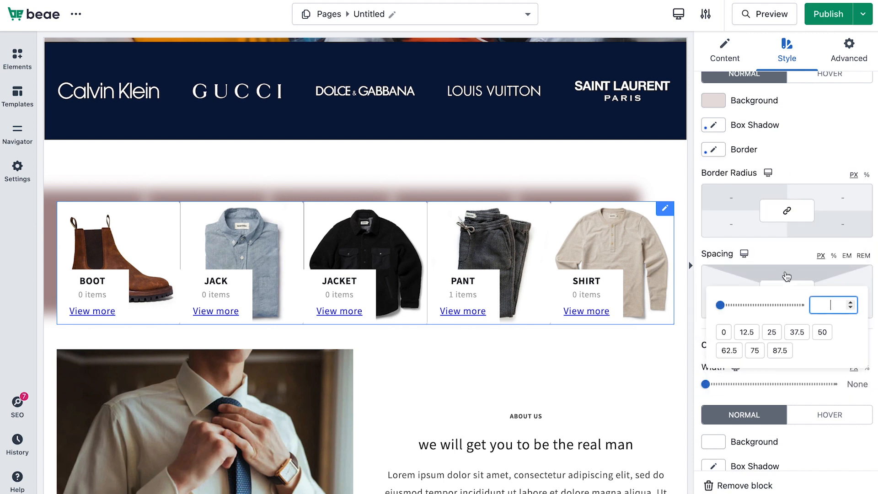
mouse_move(721, 303)
left_mouse_down()
mouse_move(748, 311)
mouse_move(719, 311)
left_mouse_up()
left_click(809, 163)
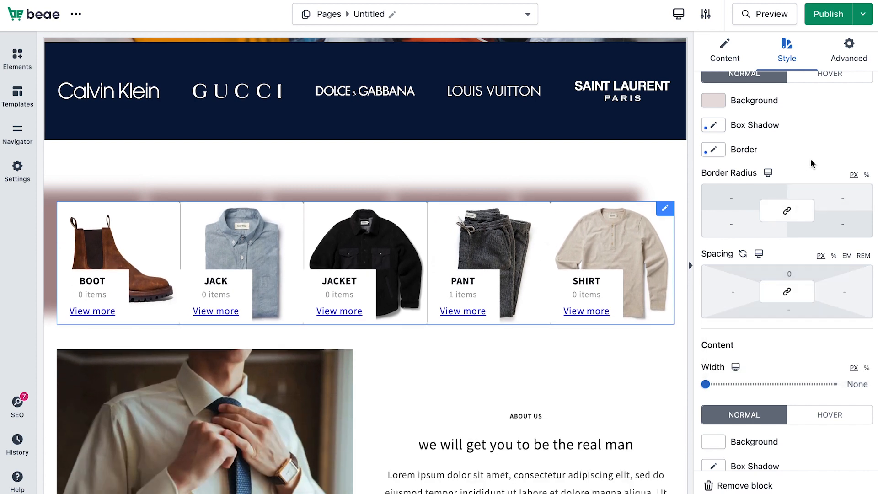
Step: Check the collection list in the Mobile responsive view and return to the Desktop view
scroll(762, 338, "down", 1)
scroll(762, 338, "up", 2)
left_click(758, 265)
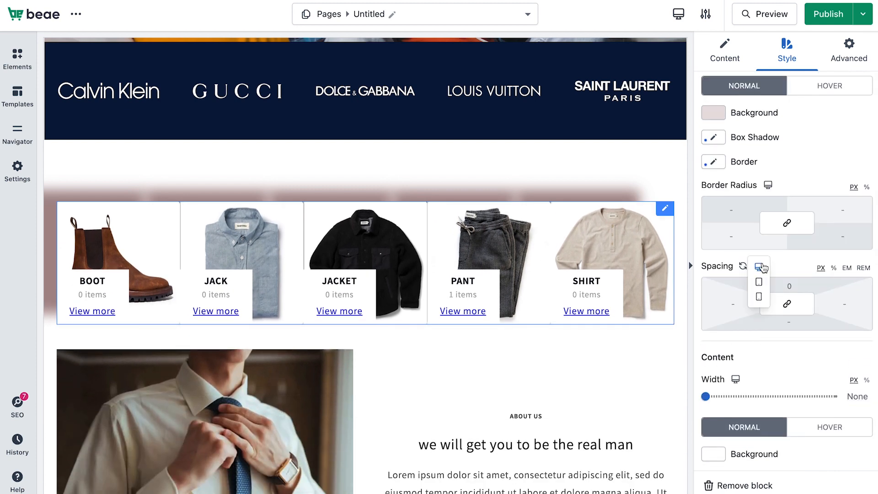
left_click(760, 300)
left_click(768, 185)
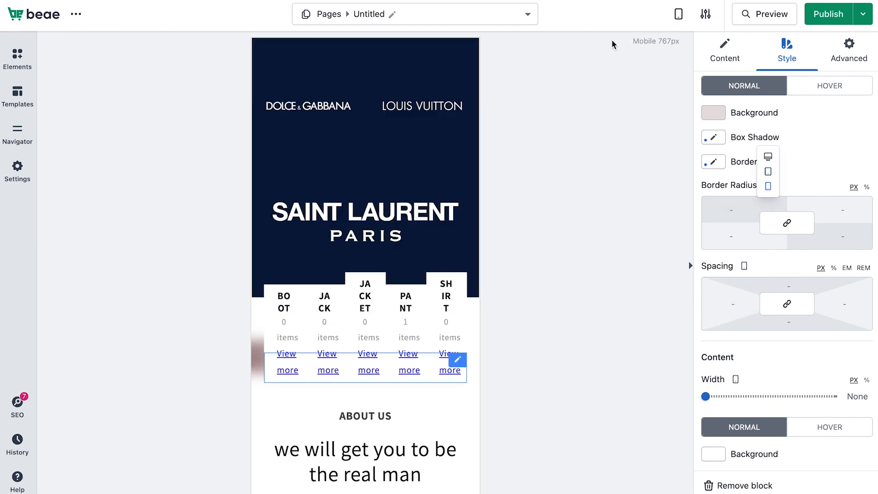
left_click(678, 13)
left_click(704, 79)
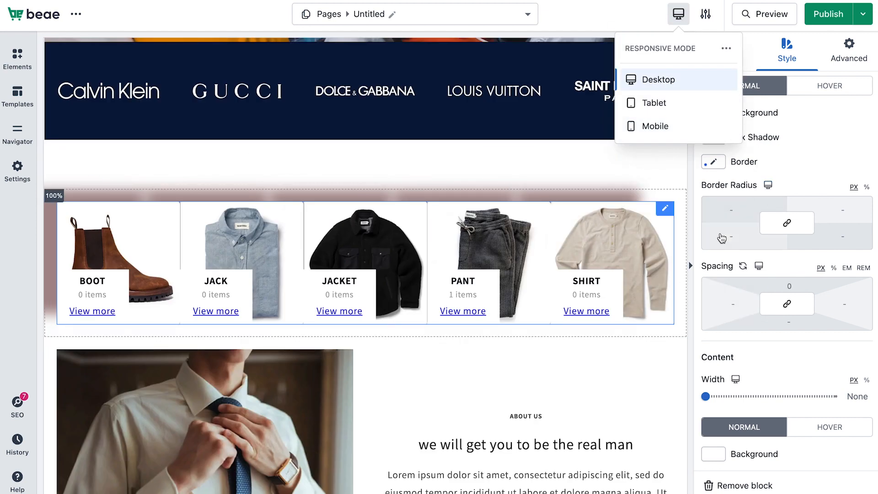
left_click(808, 174)
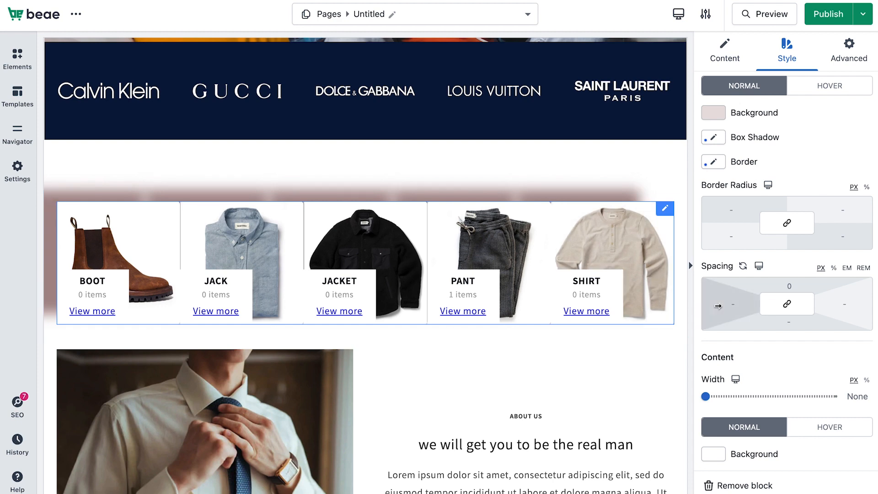
Step: Set the card content's width to 109px and its background to white (#ffffff)
scroll(717, 306, "down", 4)
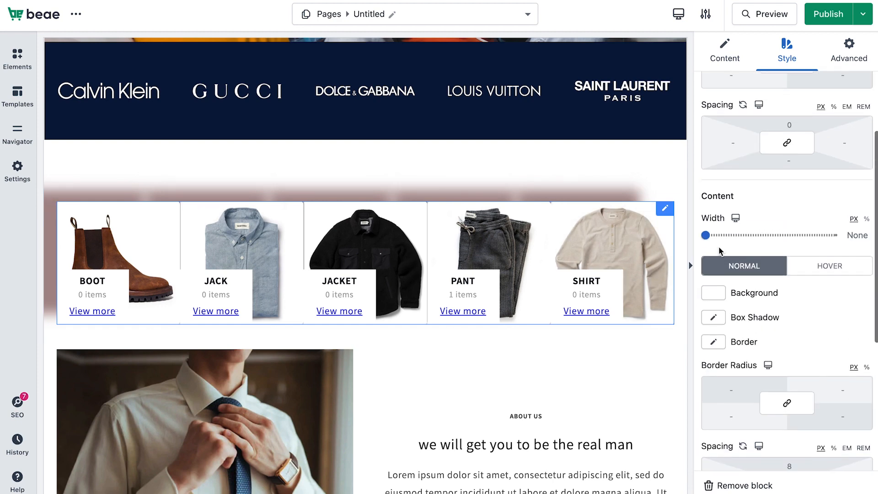
left_click_drag(706, 235, 720, 254)
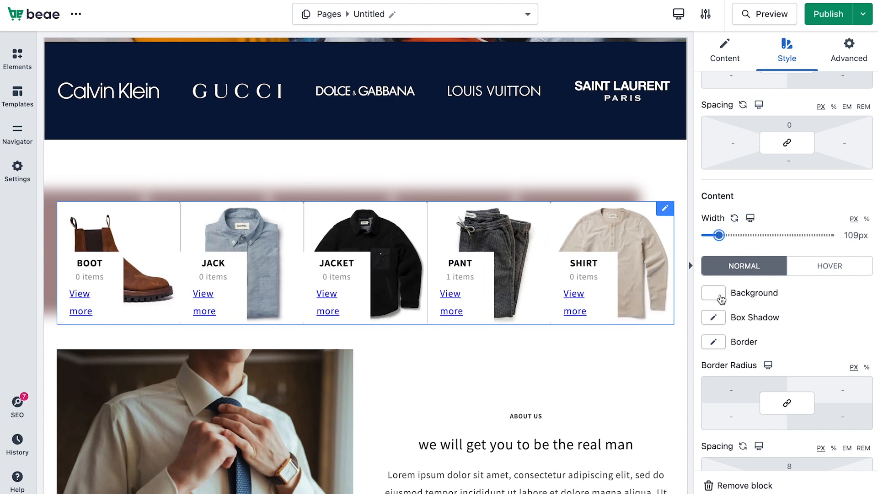
scroll(721, 298, "down", 2)
left_click(719, 238)
left_click_drag(732, 329, 707, 320)
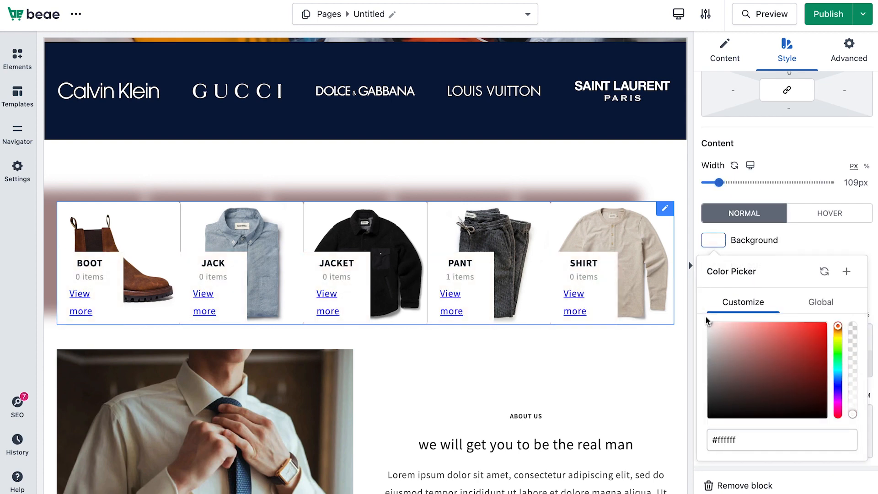
left_click(797, 170)
Step: Set the width of the collection images to 100%
scroll(711, 273, "down", 3)
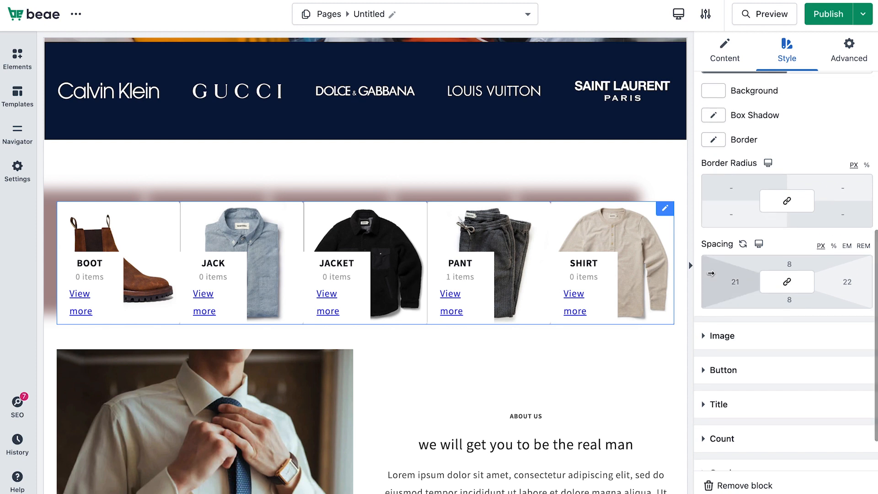
left_click(748, 339)
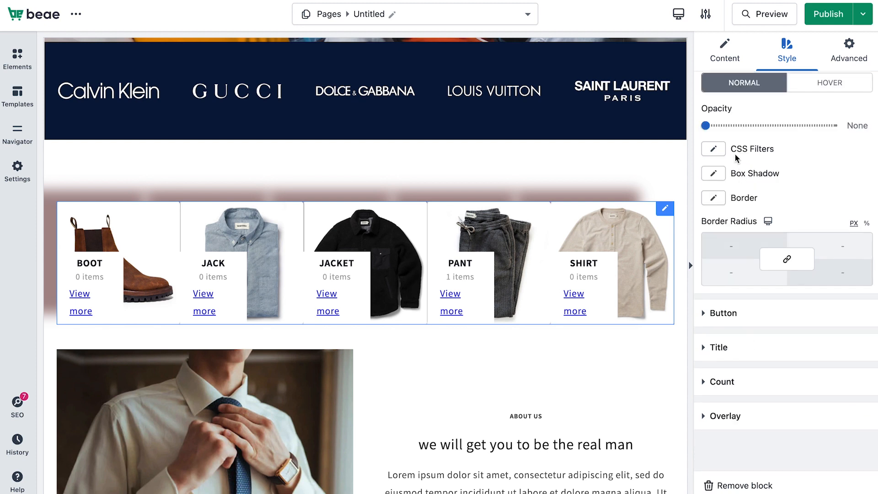
scroll(710, 128, "up", 5)
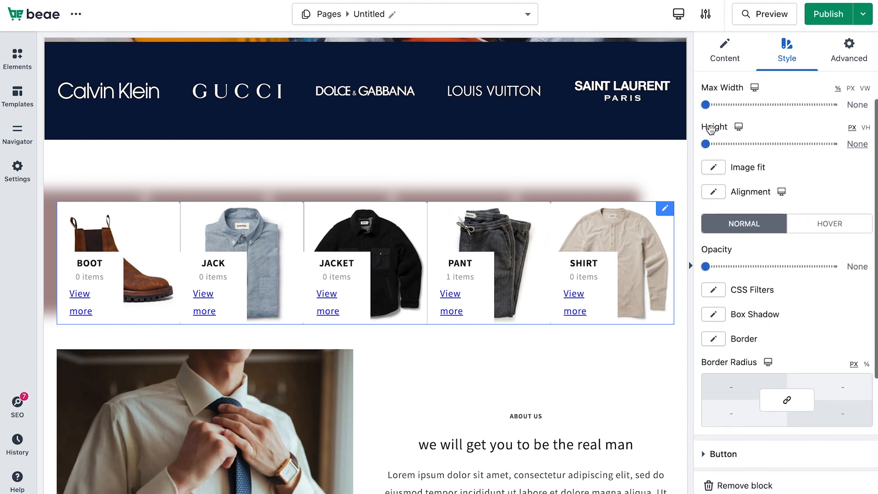
left_click_drag(705, 169, 840, 209)
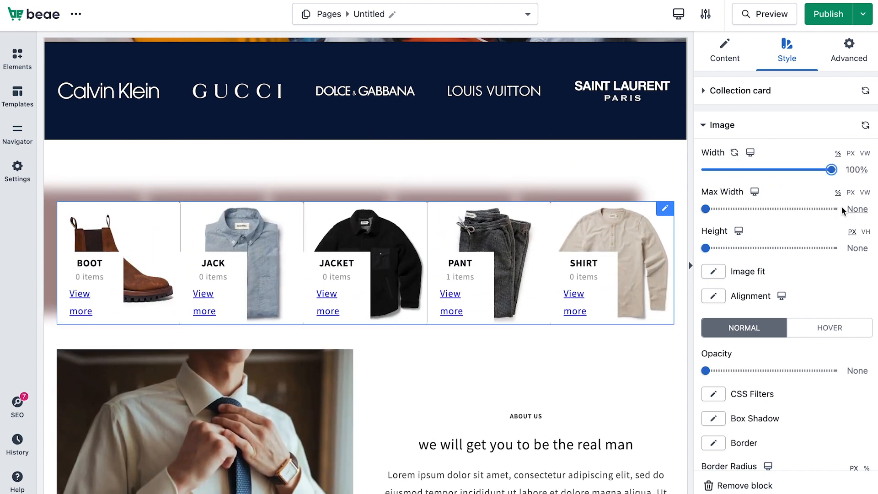
Step: Try the Fill, Contain and Cover image fit options on the collection images
left_click(721, 279)
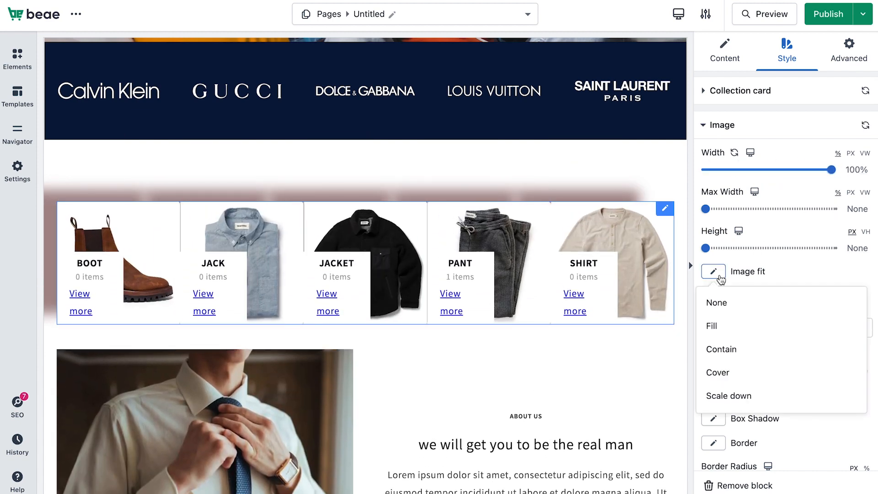
left_click(727, 326)
left_click(720, 278)
left_click(736, 357)
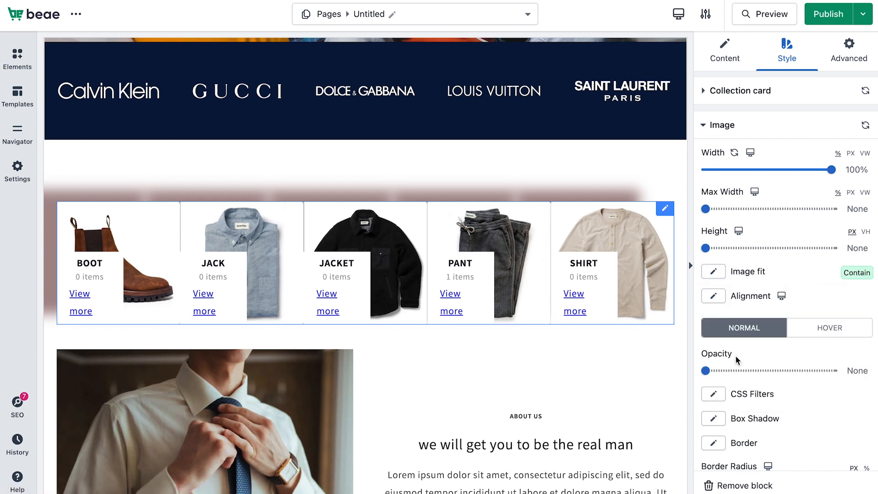
left_click(714, 278)
left_click(726, 371)
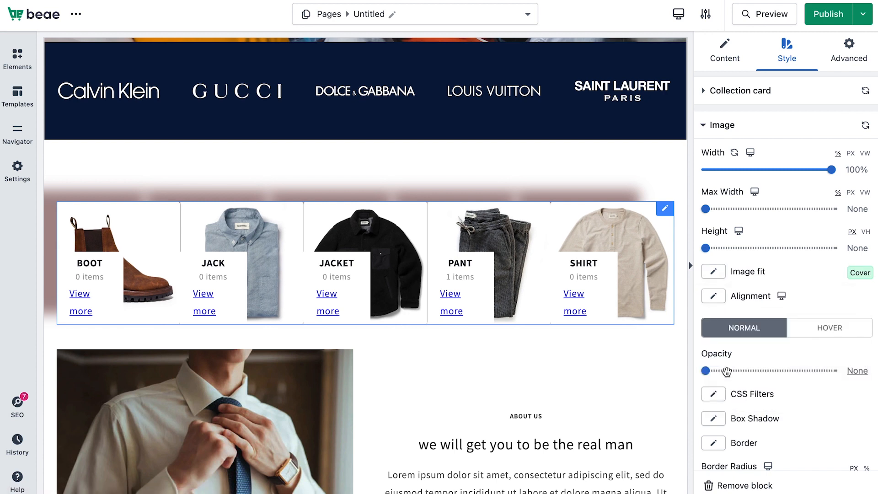
Step: Set the image fit of the collection images to Scale down
left_click(713, 272)
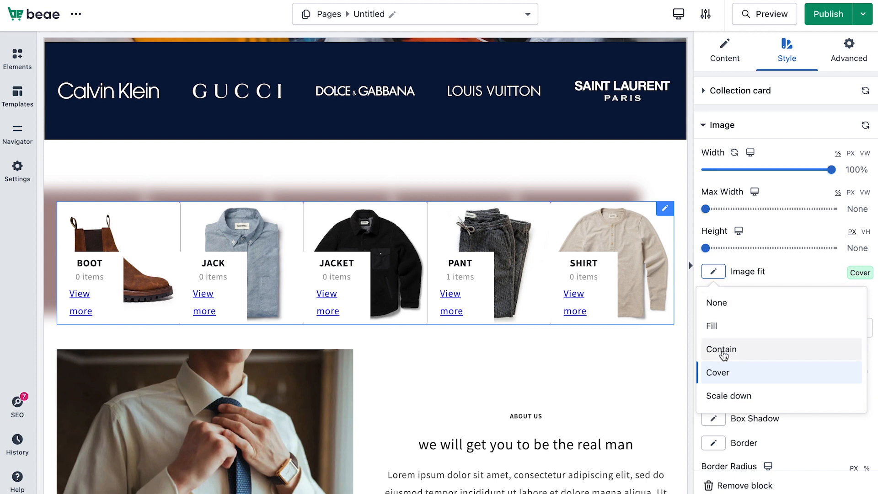
scroll(723, 369, "down", 1)
left_click(722, 374)
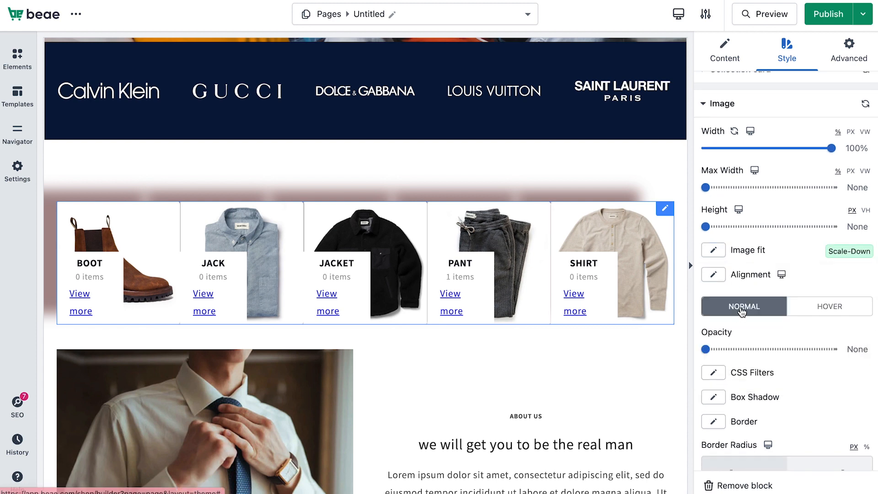
Step: Adjust the blur, brightness and contrast CSS filters of the collection images
scroll(719, 277, "down", 2)
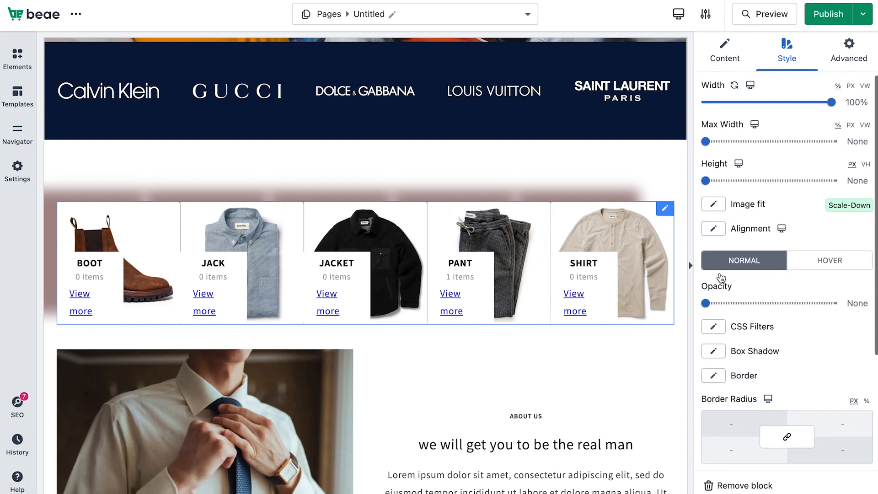
scroll(719, 276, "up", 1)
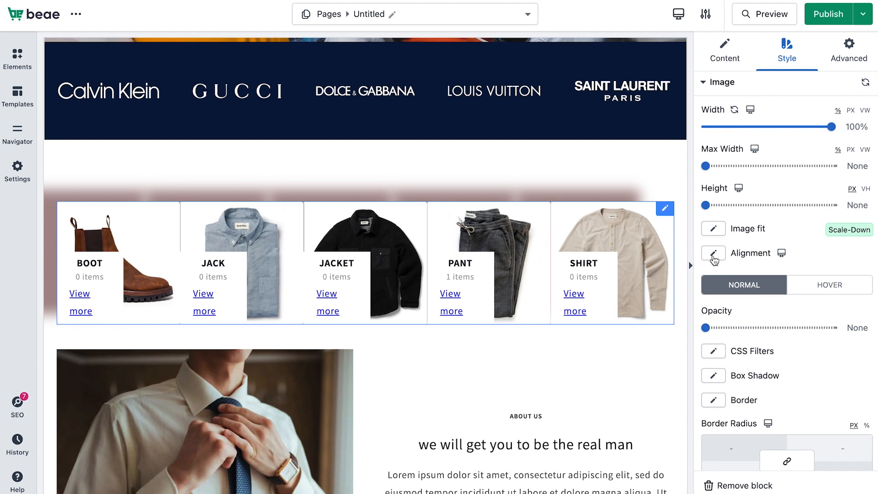
scroll(714, 260, "up", 1)
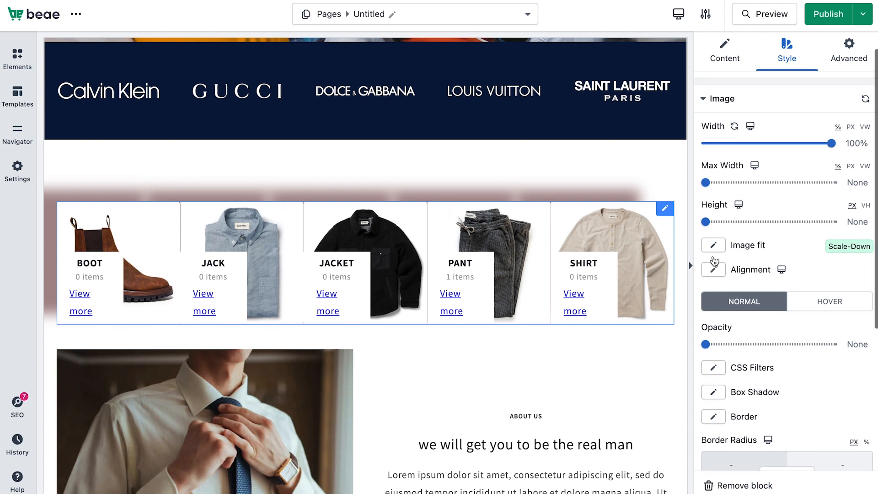
left_click(721, 373)
scroll(715, 365, "down", 2)
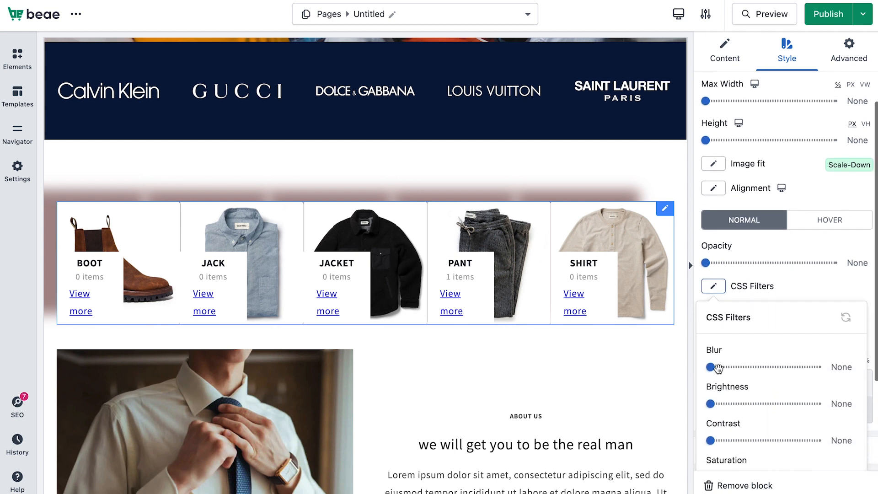
mouse_move(711, 367)
left_mouse_down()
mouse_move(757, 373)
mouse_move(716, 368)
left_mouse_up()
left_click_drag(710, 403, 767, 410)
left_click_drag(710, 440, 768, 441)
scroll(768, 443, "down", 1)
left_click(797, 235)
Step: Give the collection images a box shadow with a -9px horizontal and -4px vertical offset
left_click(713, 259)
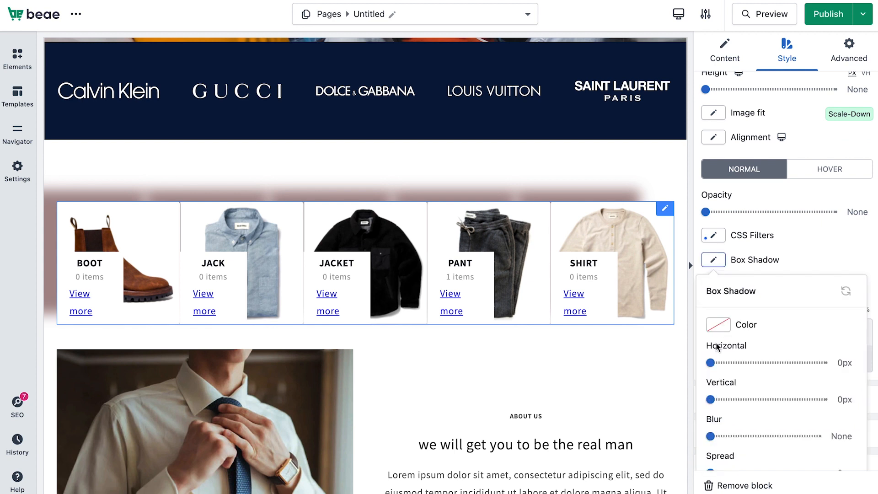
left_click_drag(710, 363, 759, 363)
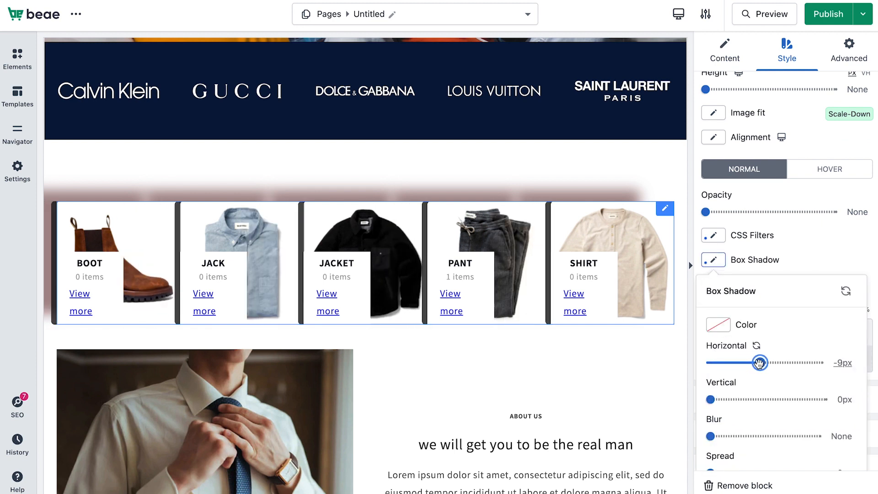
left_click_drag(709, 399, 762, 400)
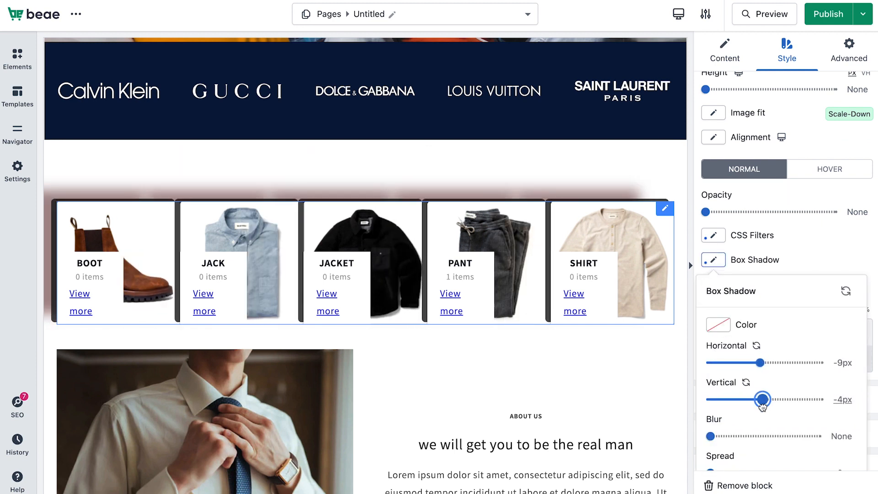
left_click(835, 243)
Step: Set the text color of the collection titles to red (#bf3939)
scroll(791, 350, "down", 3)
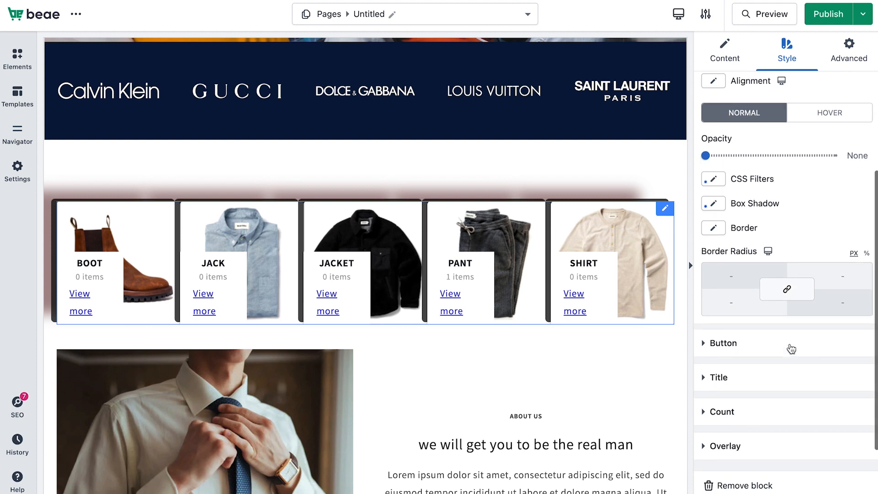
left_click(762, 355)
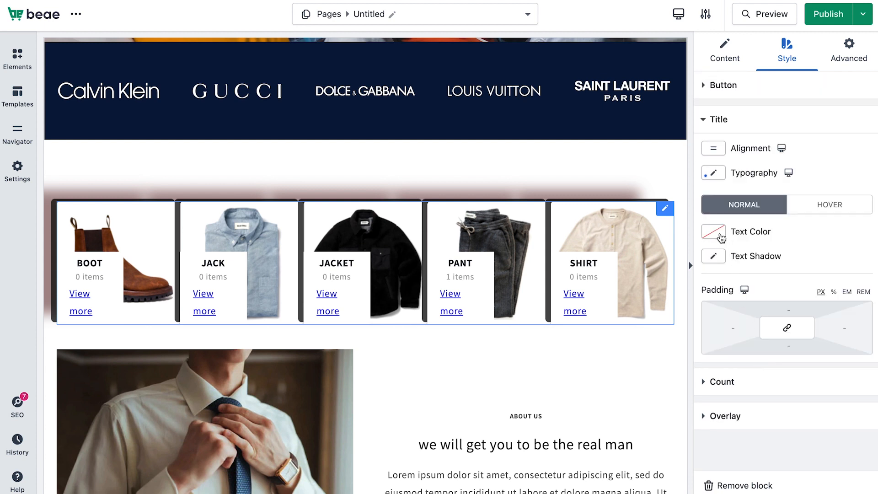
left_click(716, 233)
left_click(748, 336)
left_click(791, 337)
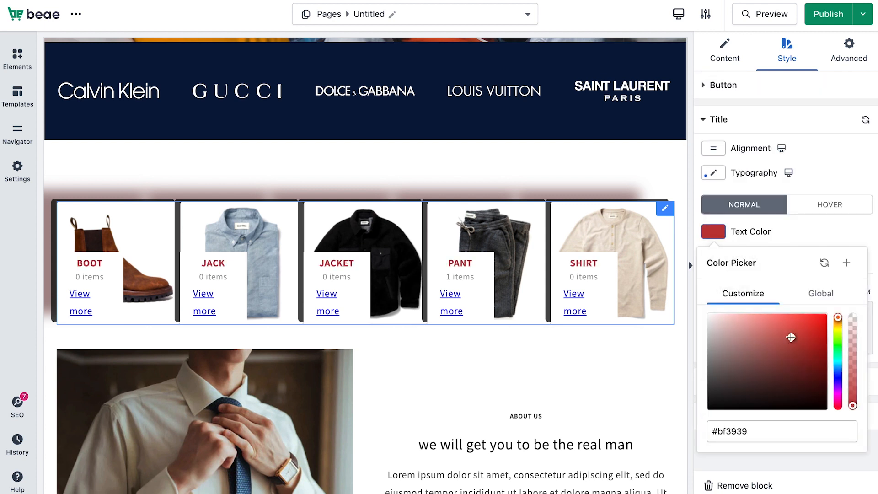
left_click(811, 226)
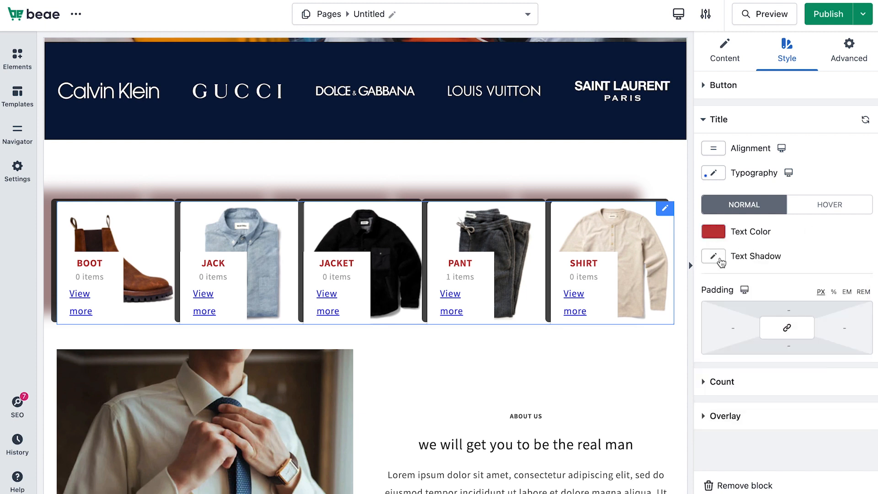
Step: Left-align the collection titles and set their font size to 13px
scroll(718, 262, "up", 1)
left_click(713, 173)
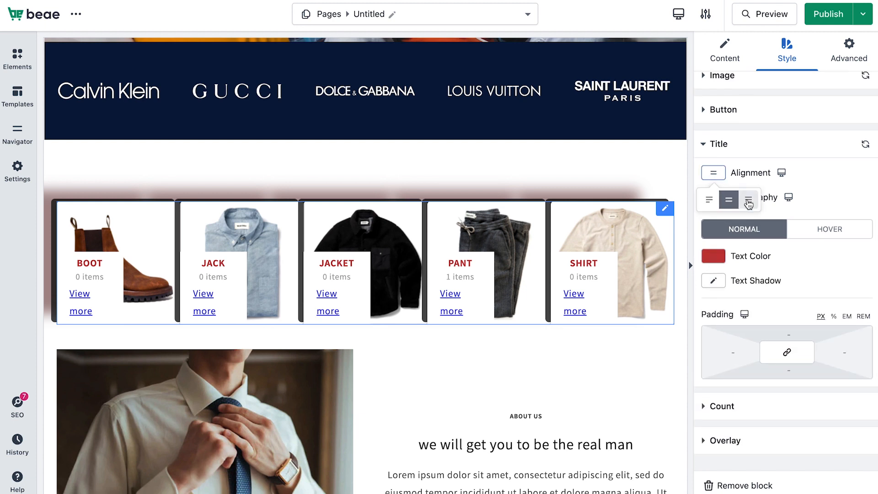
left_click(712, 198)
left_click(713, 201)
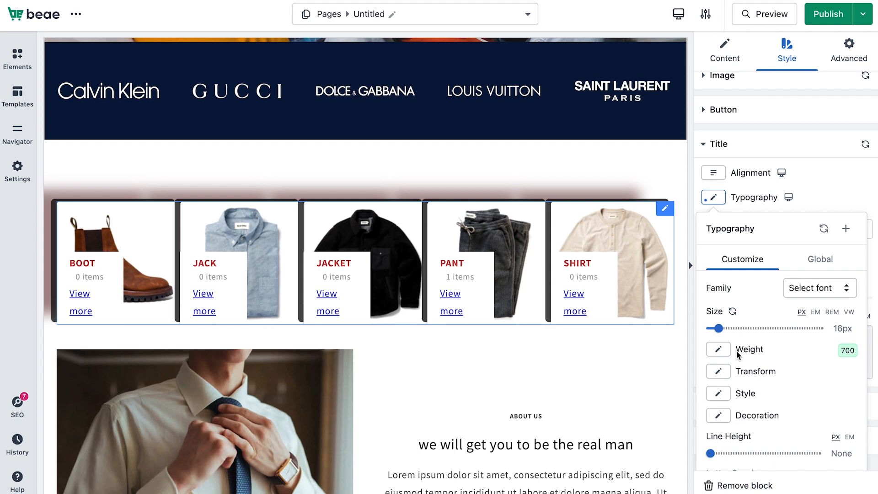
left_click_drag(724, 333, 716, 342)
scroll(719, 359, "down", 1)
Step: Try lighter font weights such as 300 on the collection titles and settle on weight 600
left_click(718, 316)
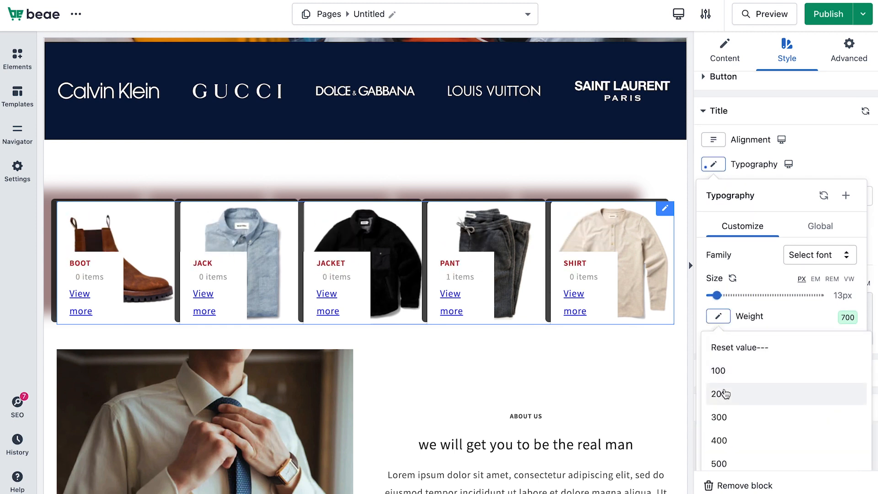
left_click(725, 393)
left_click(719, 317)
left_click(720, 417)
left_click(718, 316)
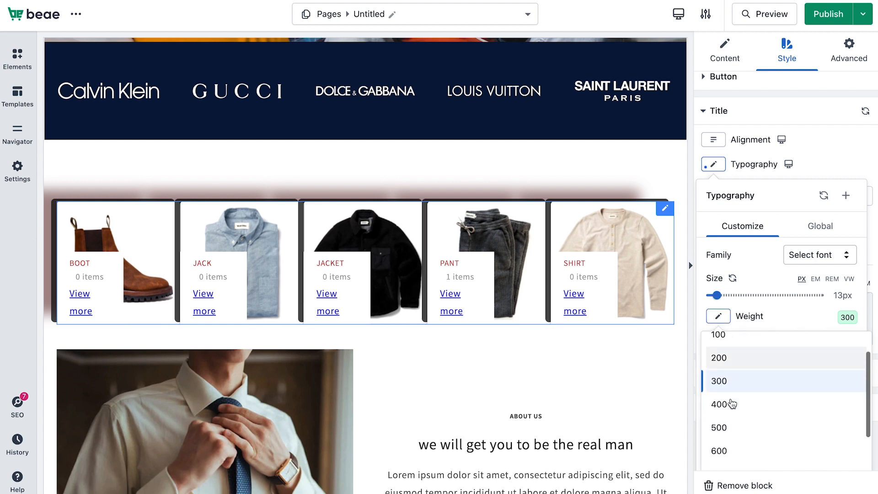
left_click(731, 404)
left_click(813, 158)
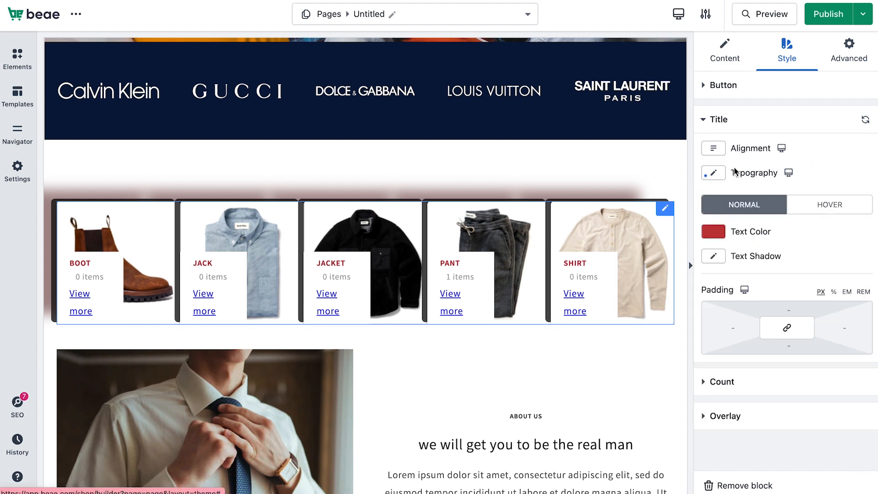
Step: Set the font family of the collection titles to the Google font Roboto
left_click(721, 152)
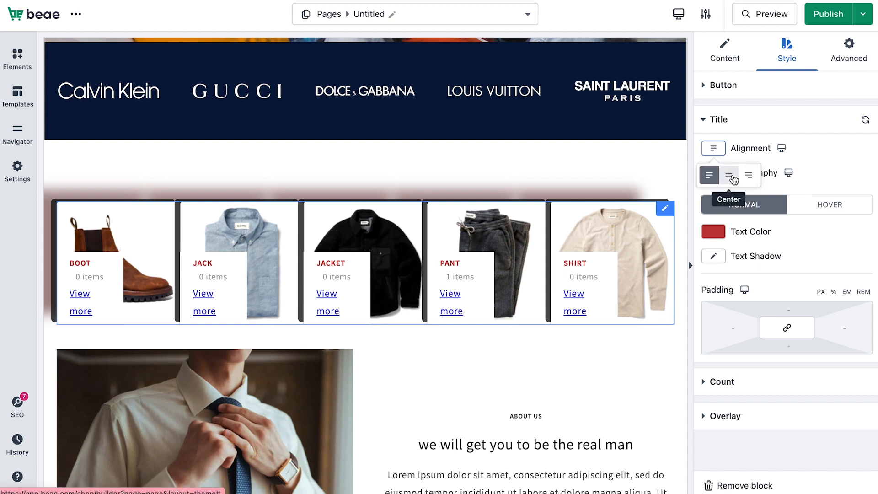
left_click(713, 173)
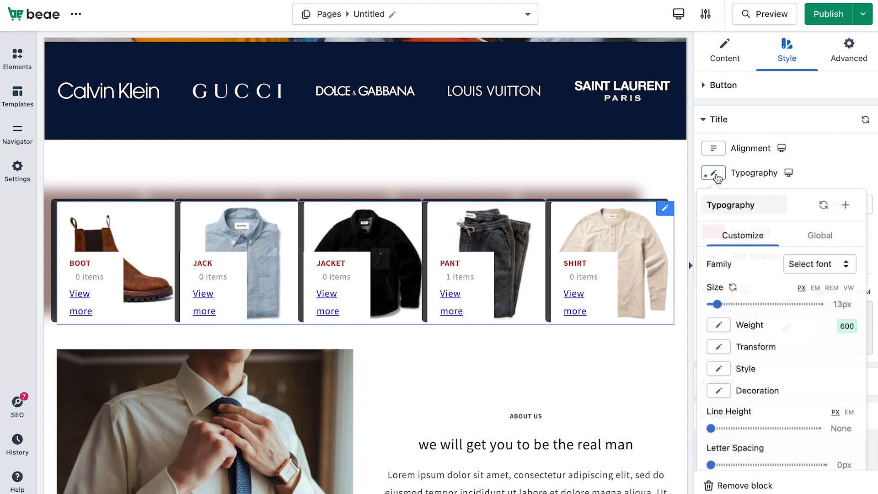
scroll(727, 306, "down", 1)
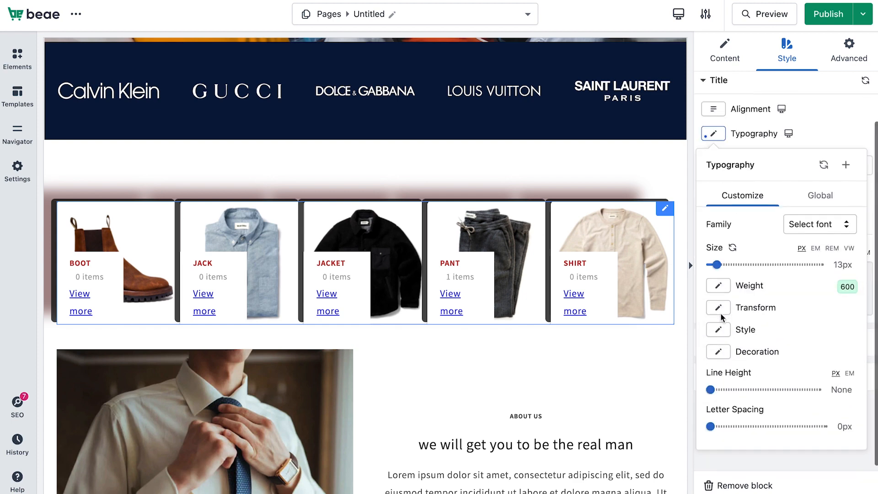
left_click(804, 232)
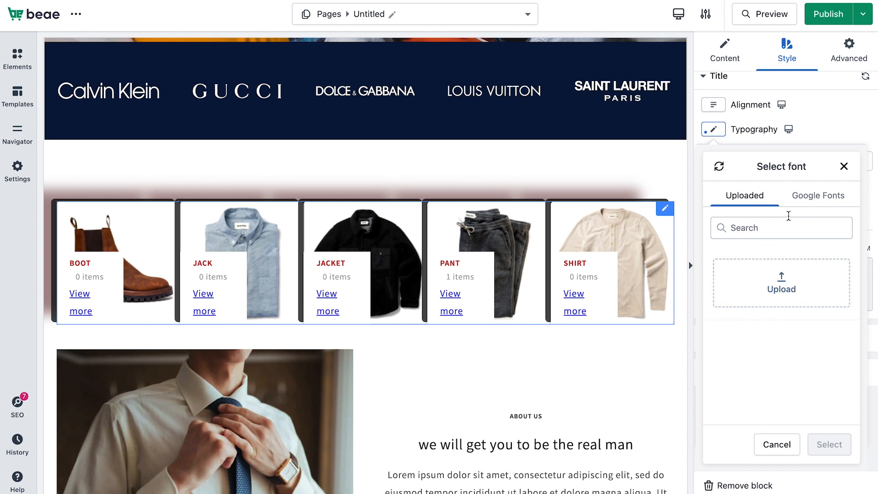
left_click(815, 197)
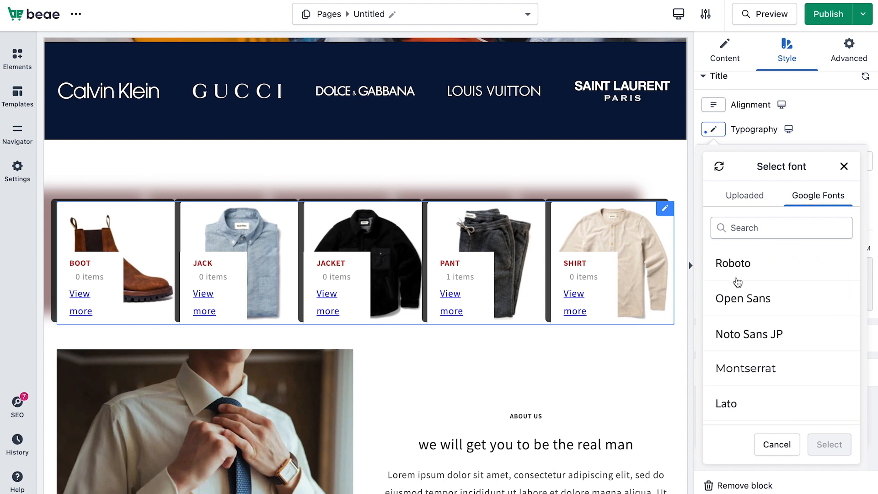
left_click(738, 275)
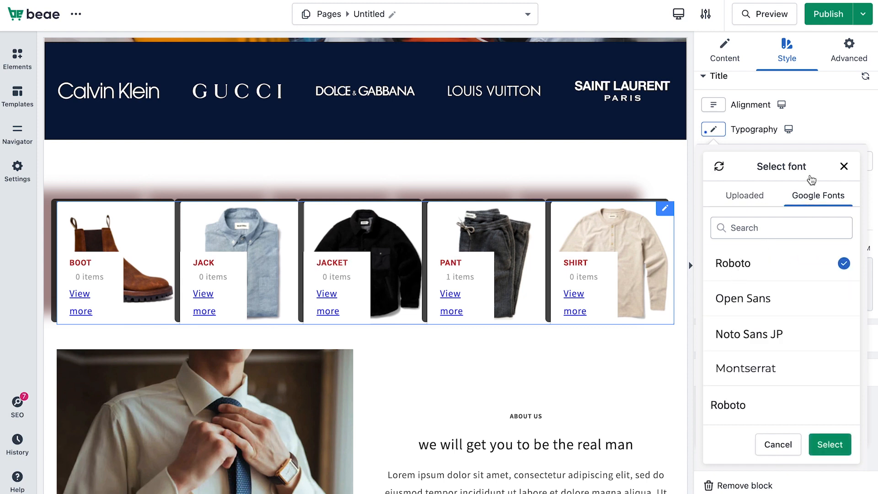
left_click(829, 443)
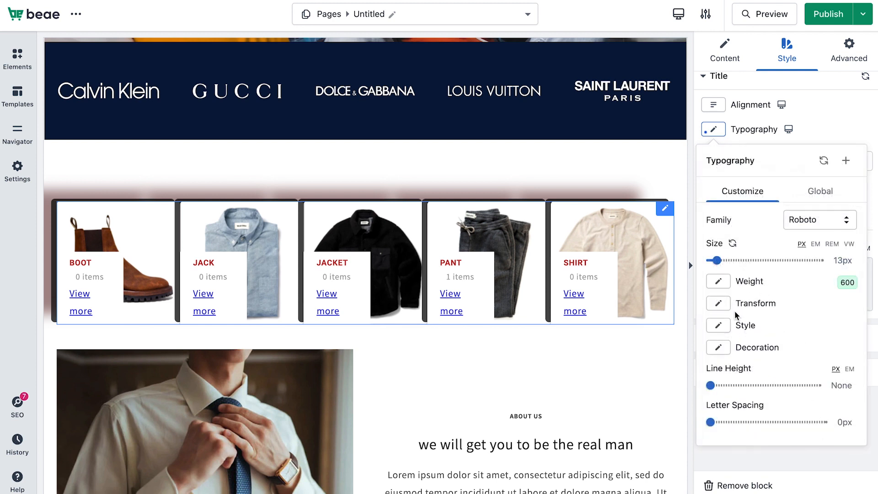
Step: Try the Italic font style on the collection titles and set the style to Normal, with the weight at 600
left_click(719, 281)
left_click(727, 378)
left_click(718, 325)
left_click(727, 411)
left_click(722, 328)
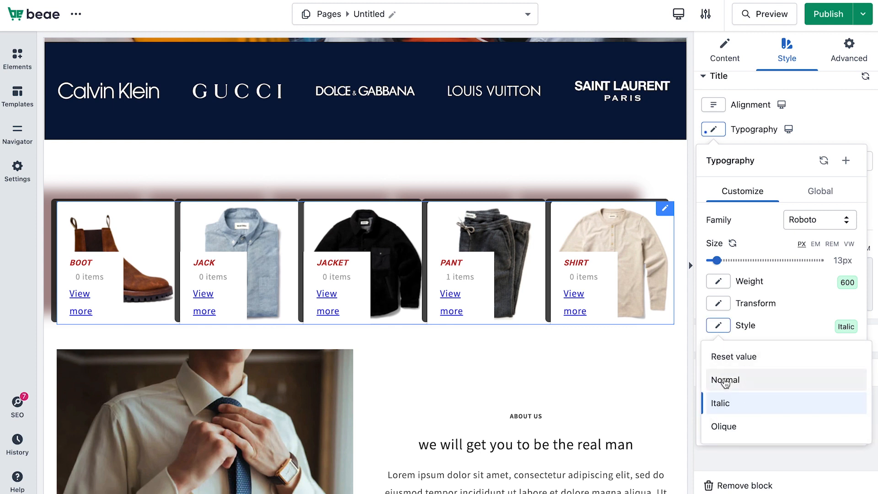
left_click(725, 380)
Step: Set the collection titles' line height to 13px and letter spacing to 0.1px
left_click(716, 385)
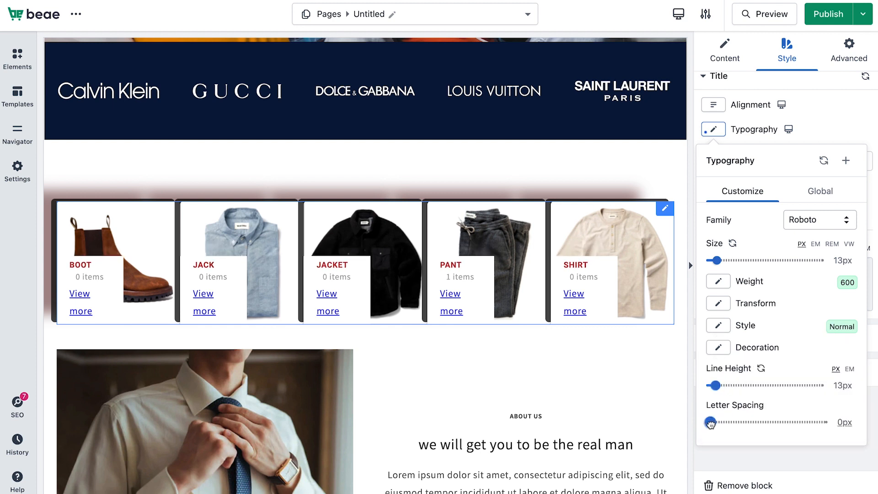
left_click_drag(709, 423, 764, 422)
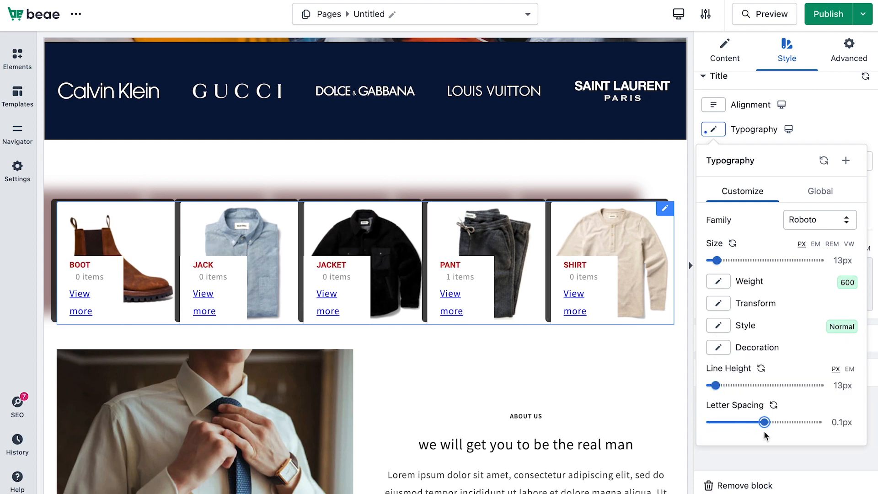
left_click(835, 128)
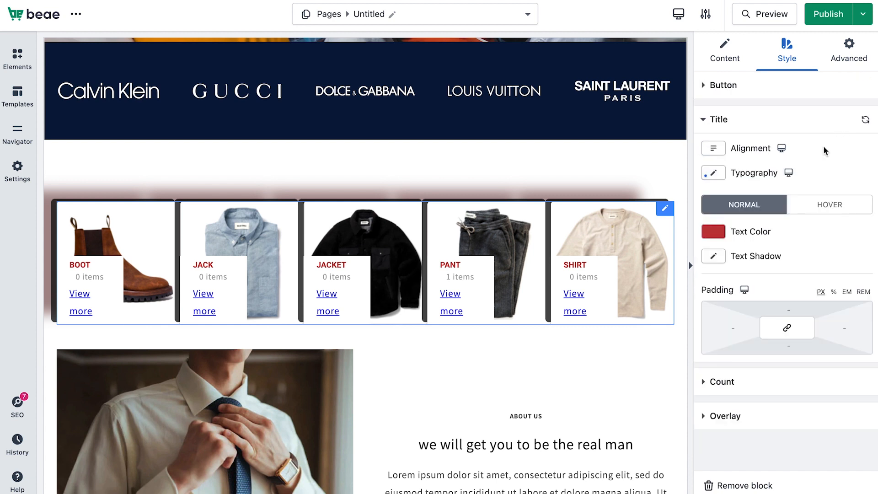
Step: Change the text color of the collection titles to a brighter red (#cc1d1d)
left_click(716, 235)
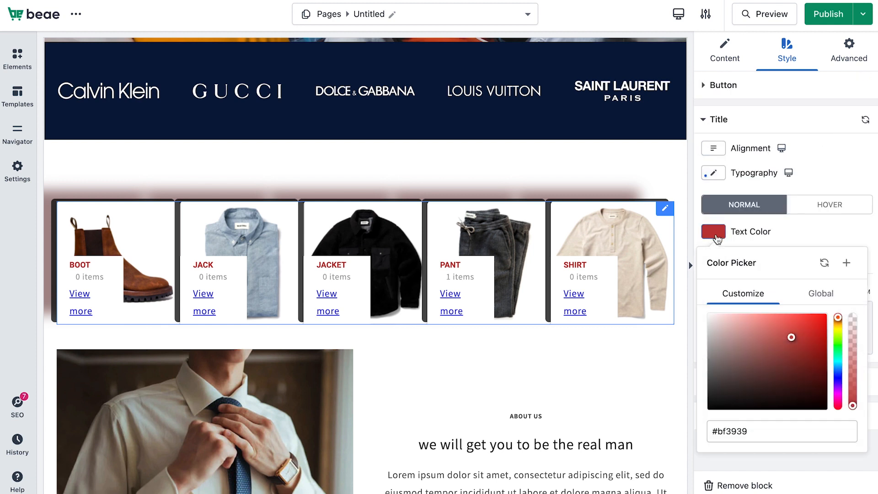
left_click(740, 328)
left_click(810, 332)
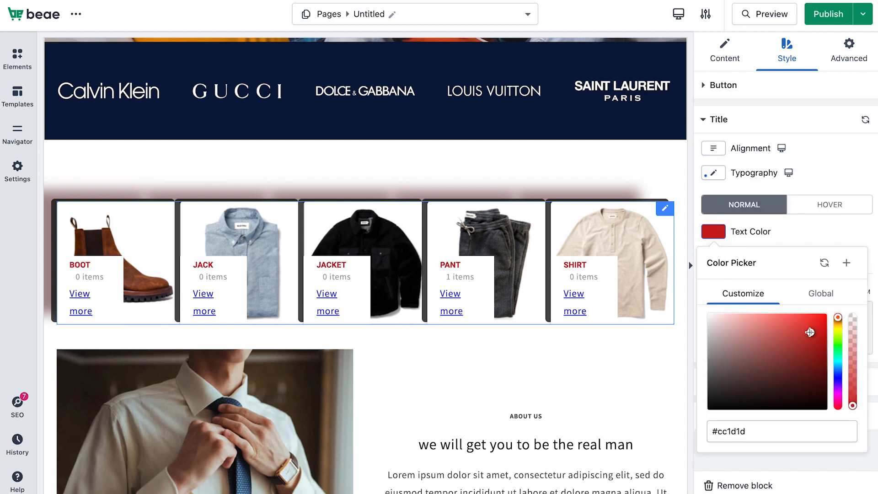
left_click(803, 223)
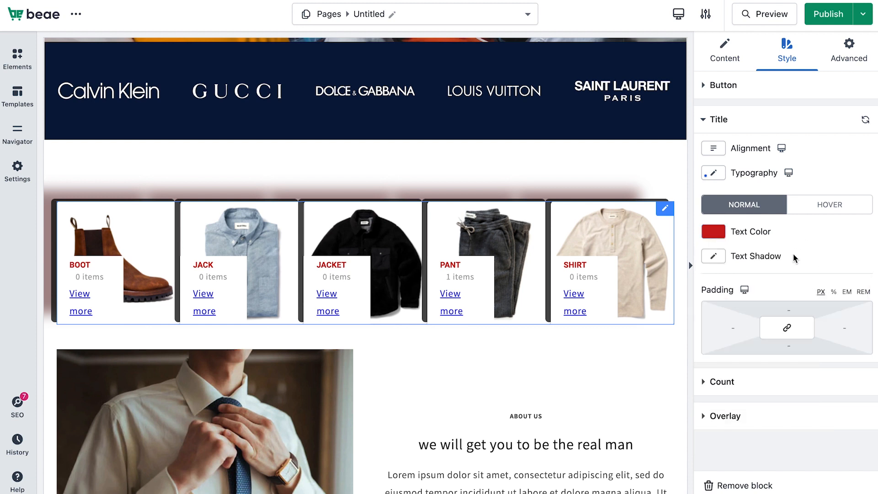
Step: Add a text shadow to the collection titles with 44px blur, -56px horizontal and -89px vertical offset
left_click(720, 257)
left_click_drag(718, 358, 761, 361)
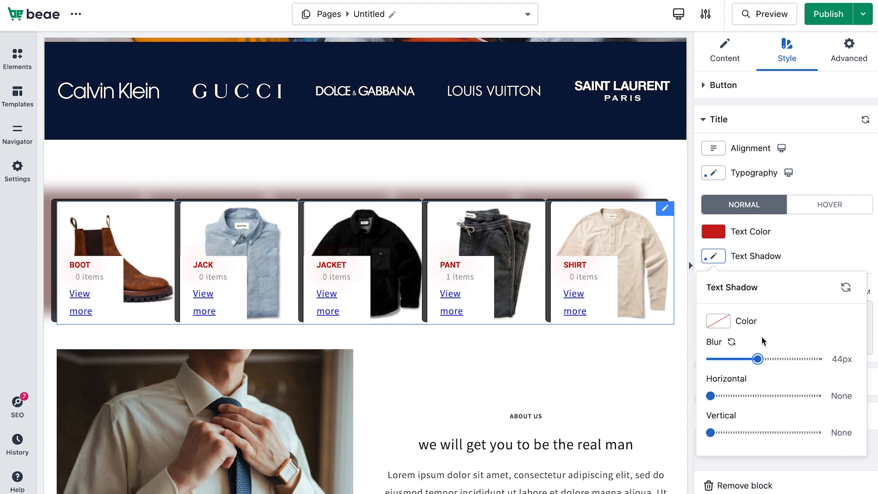
scroll(754, 350, "down", 1)
left_click_drag(711, 385, 734, 387)
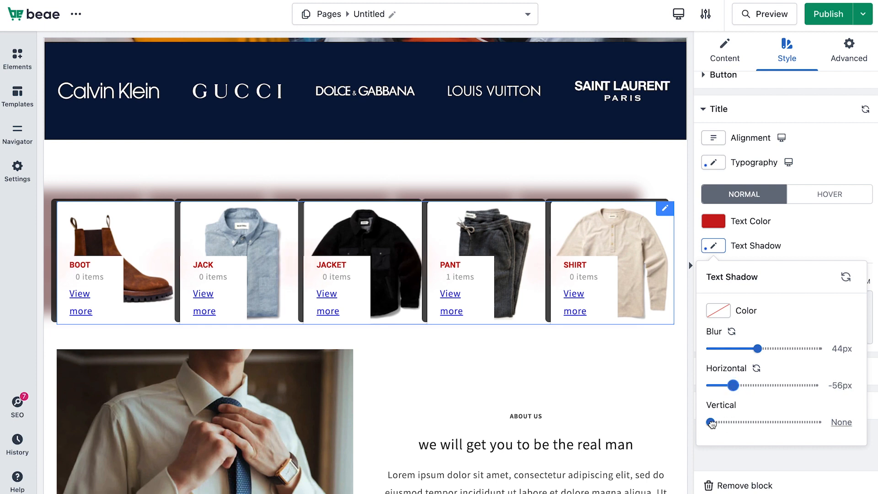
mouse_move(711, 423)
left_mouse_down()
mouse_move(725, 422)
mouse_move(716, 423)
left_mouse_up()
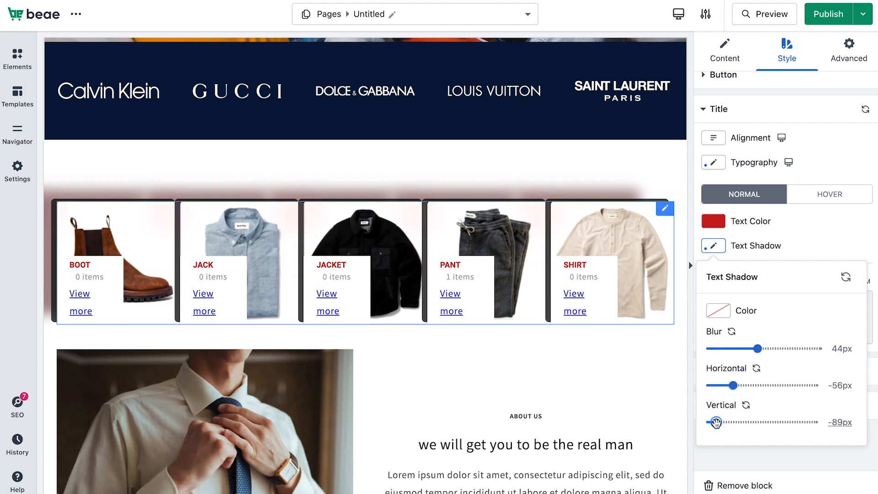
left_click(814, 245)
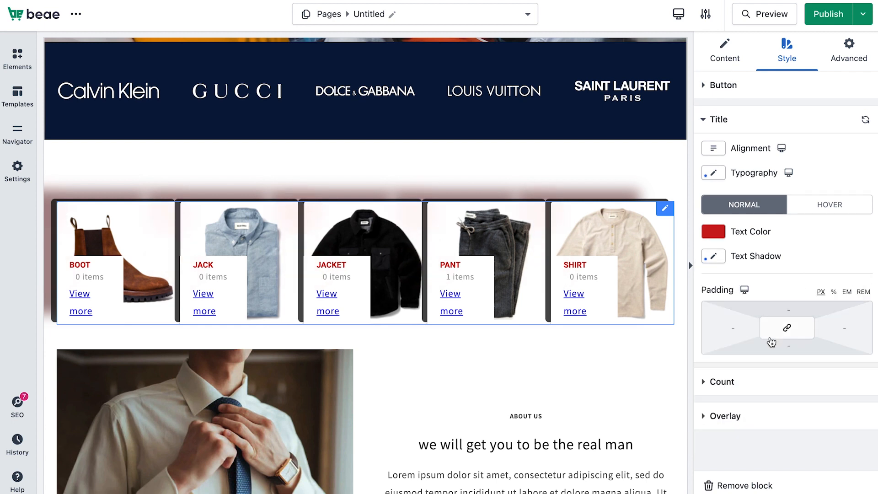
Step: Set the top padding of the collection titles to 0
left_click(781, 314)
mouse_move(730, 342)
left_mouse_down()
mouse_move(739, 339)
mouse_move(719, 347)
left_mouse_up()
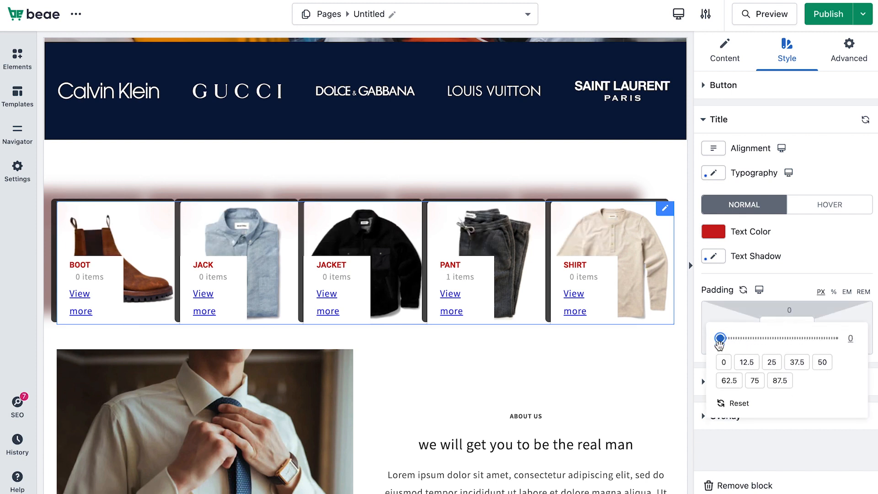
left_click(808, 269)
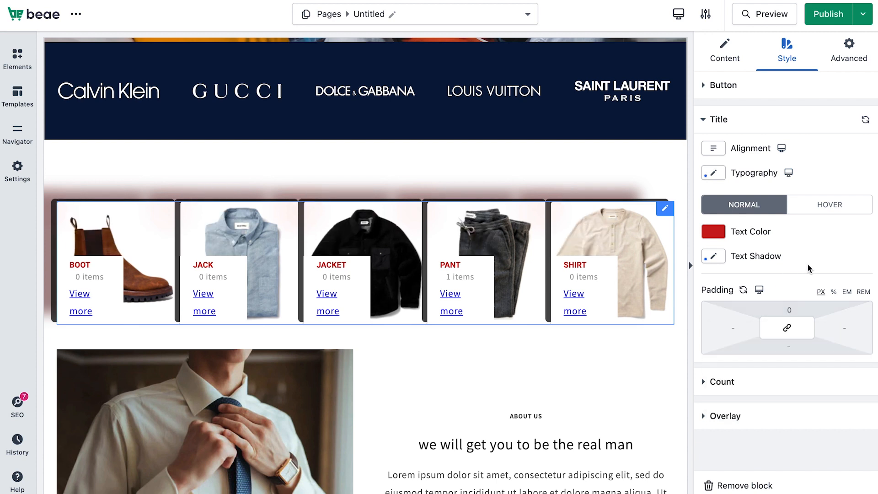
Step: Left-align the collection item counts, reduce their font size and choose the Roboto Google font for them
left_click(747, 387)
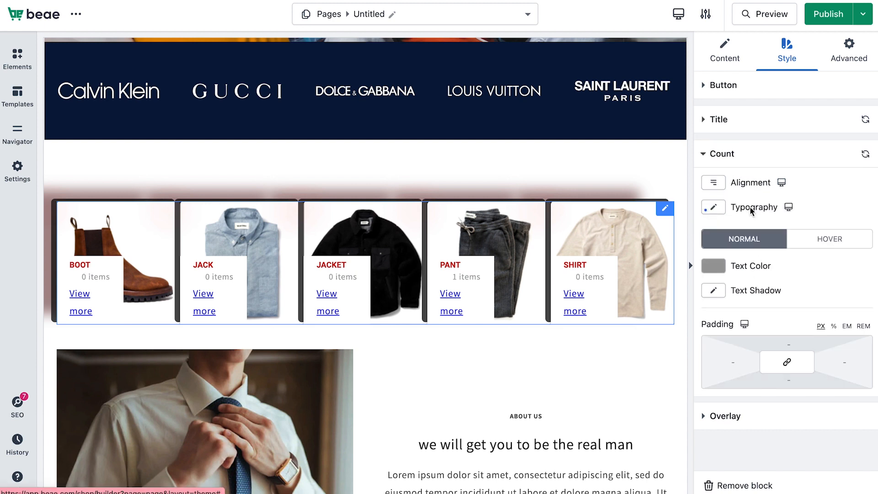
left_click(714, 207)
left_click_drag(717, 338, 716, 335)
left_click(808, 300)
left_click(814, 279)
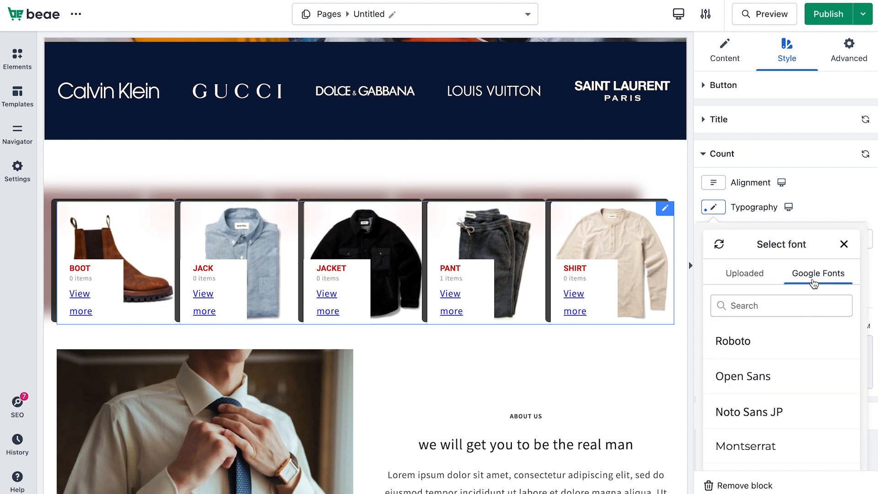
left_click(770, 345)
left_click(843, 191)
Step: Change the text color of the item counts to black
left_click(713, 266)
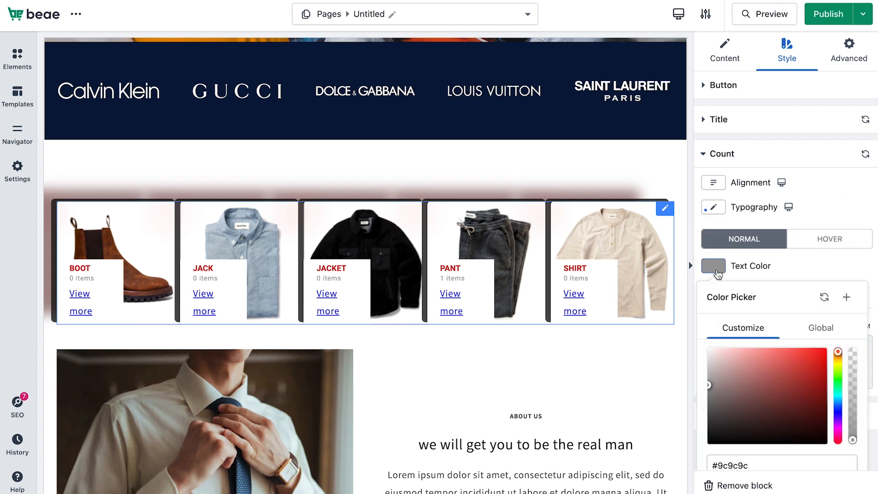
left_click(749, 439)
left_click(837, 214)
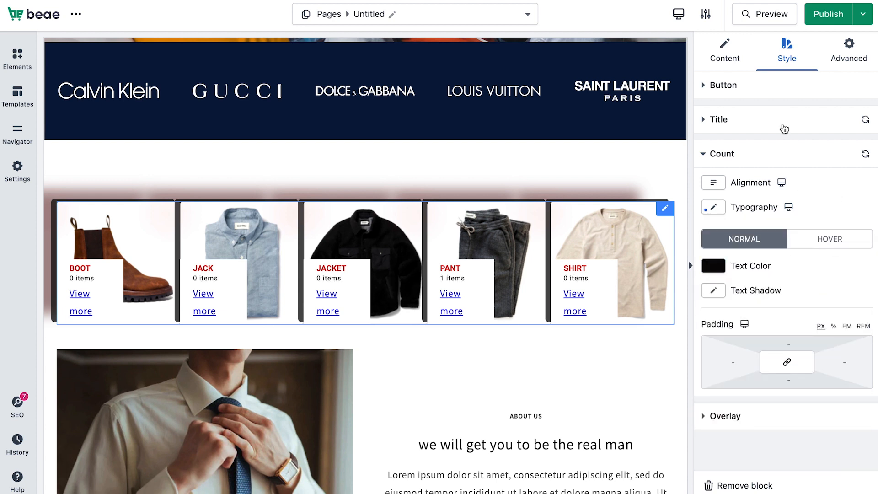
Step: Left-align the View more buttons on the collection cards and set their font size to 12px
left_click(776, 91)
left_click(713, 114)
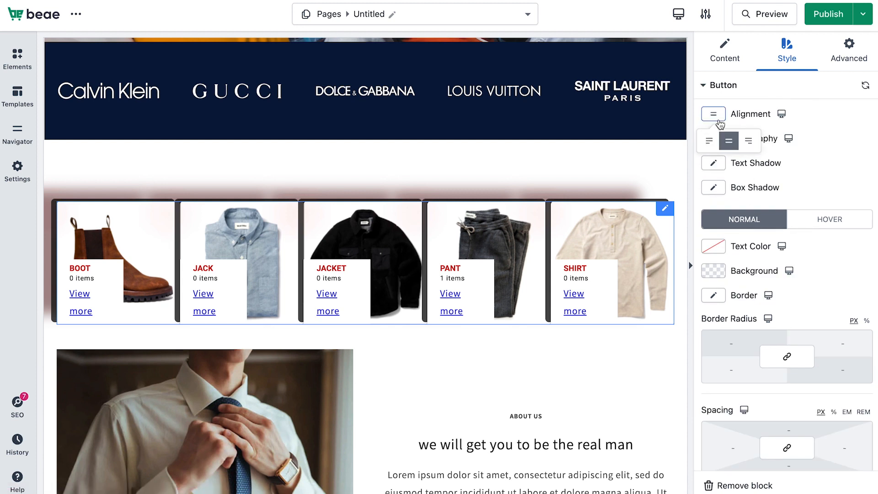
left_click(713, 141)
left_click(713, 141)
left_click_drag(713, 270, 716, 269)
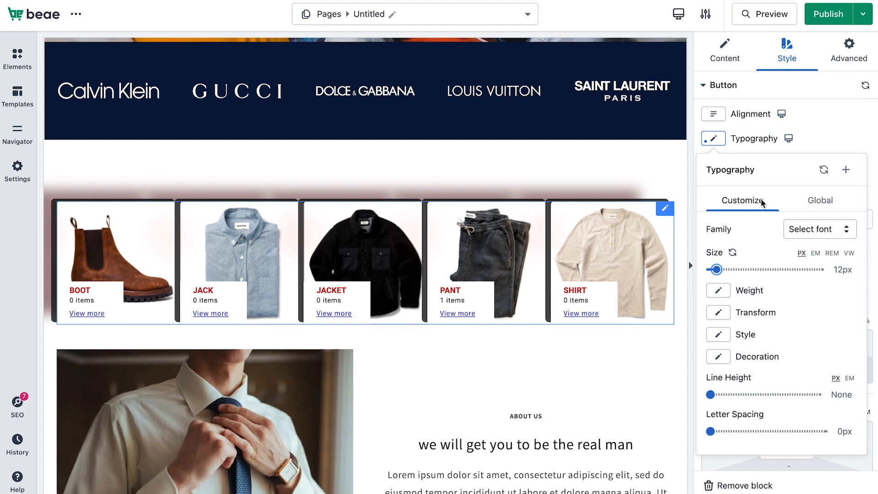
scroll(648, 377, "up", 1)
scroll(648, 377, "up", 1)
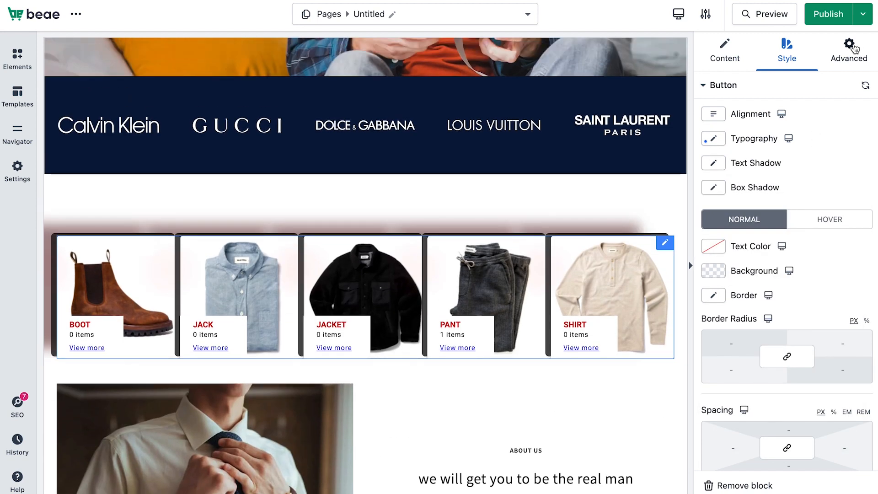
Step: Look through the collection list's advanced options, including width, background and attributes
left_click(849, 50)
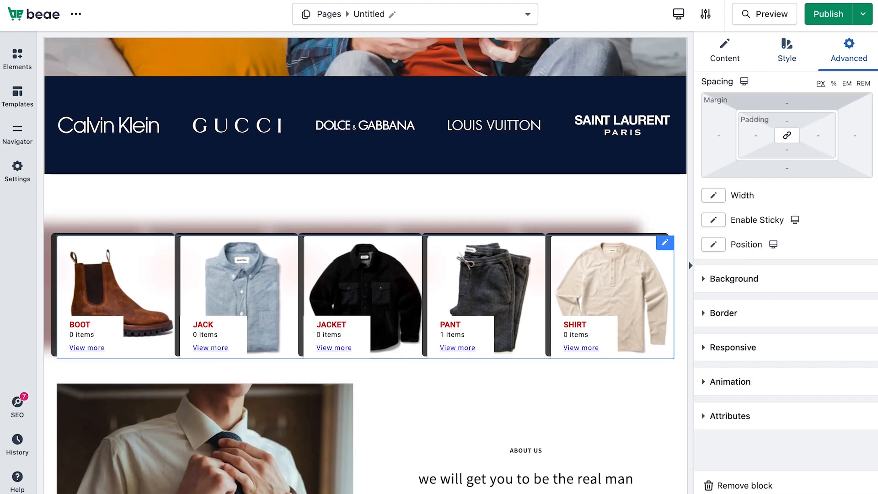
left_click(712, 195)
left_click(767, 287)
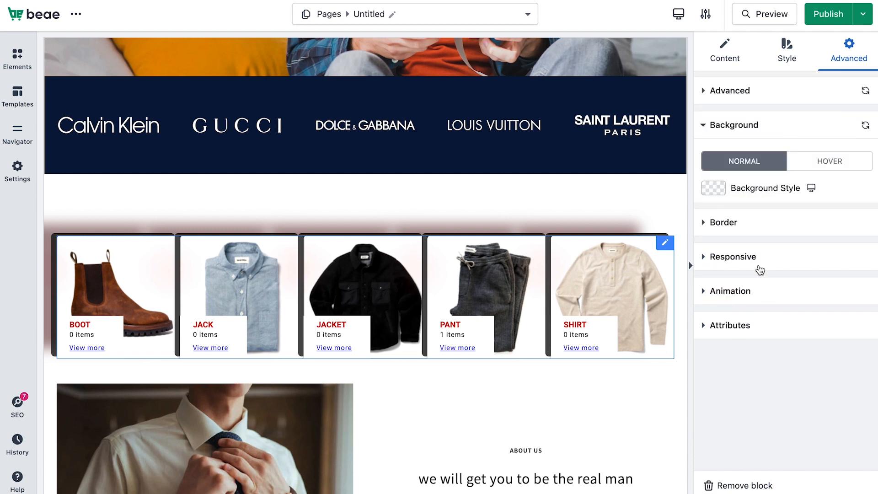
left_click(760, 270)
left_click(757, 303)
left_click(754, 296)
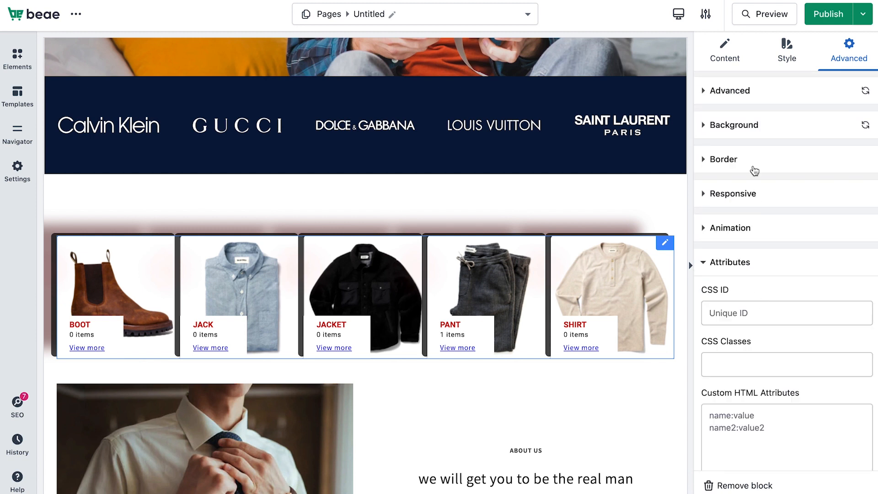
left_click(770, 94)
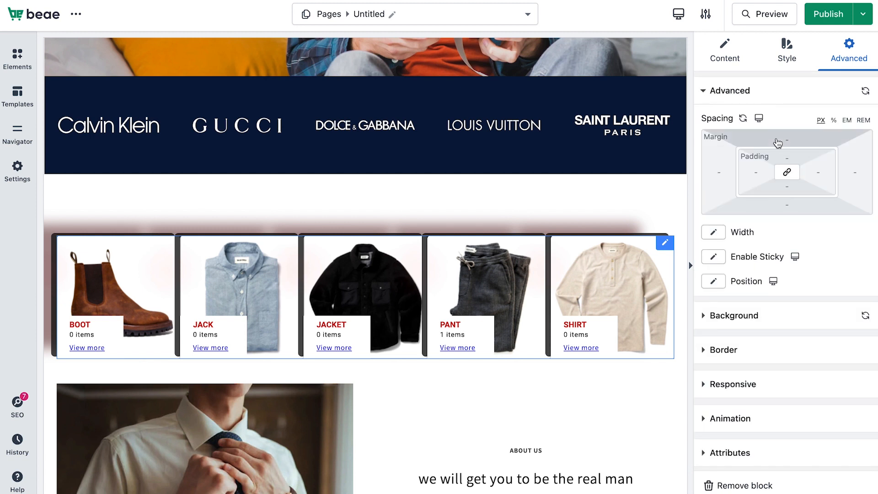
Step: Set the collection list's top margin to -29 and its top padding to 37
left_click(778, 141)
left_click_drag(750, 171, 771, 194)
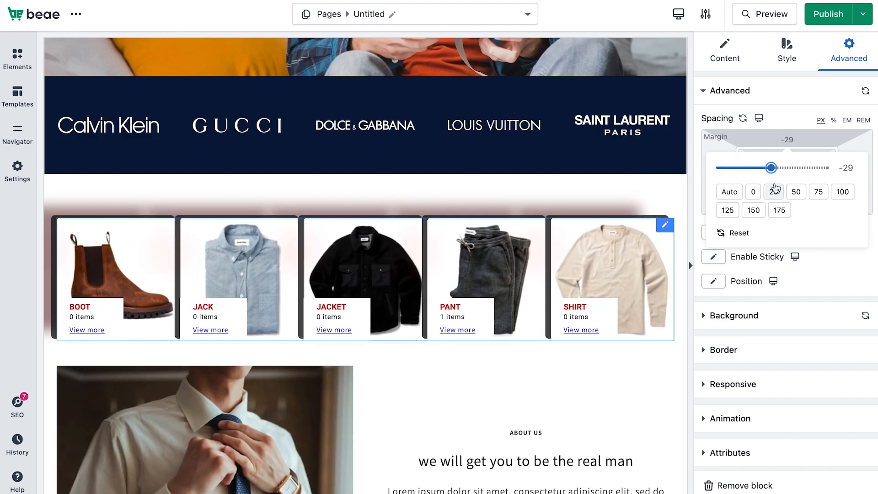
left_click(792, 121)
left_click(784, 156)
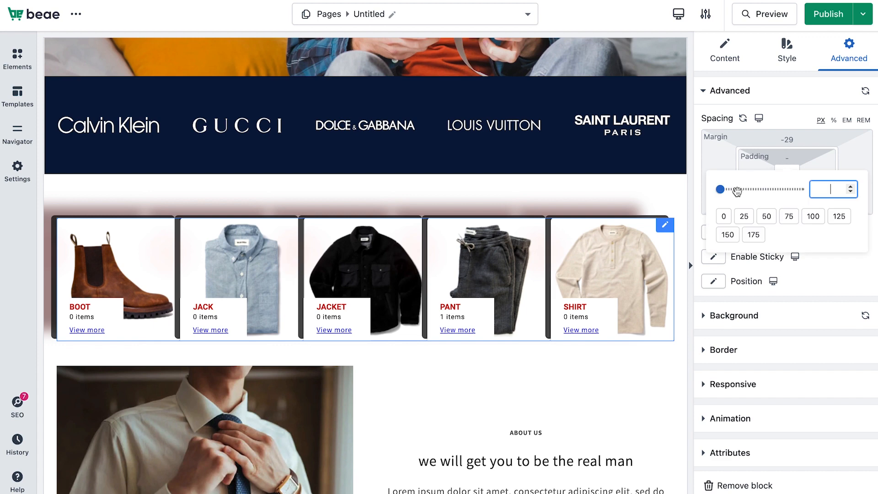
mouse_move(722, 188)
left_mouse_down()
mouse_move(729, 187)
mouse_move(723, 192)
left_mouse_up()
left_click(787, 98)
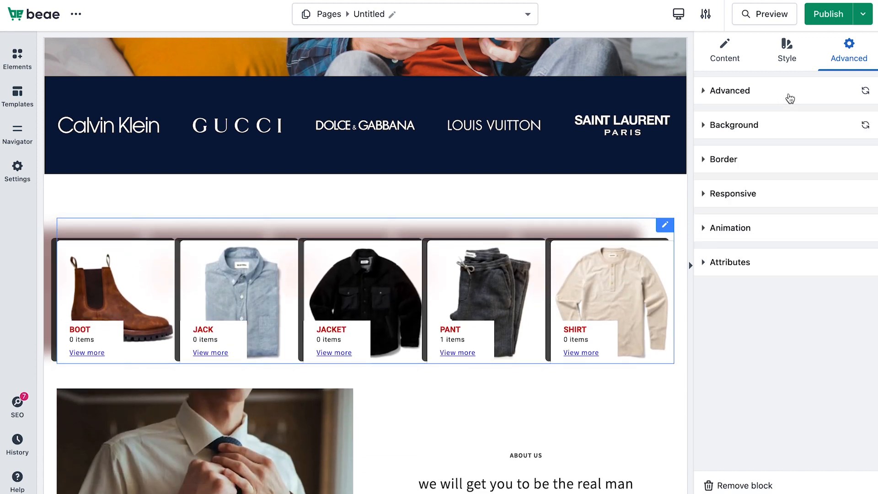
Step: Try Full Width for the collection list and set a custom width of 1000px instead
left_click(763, 102)
left_click(722, 232)
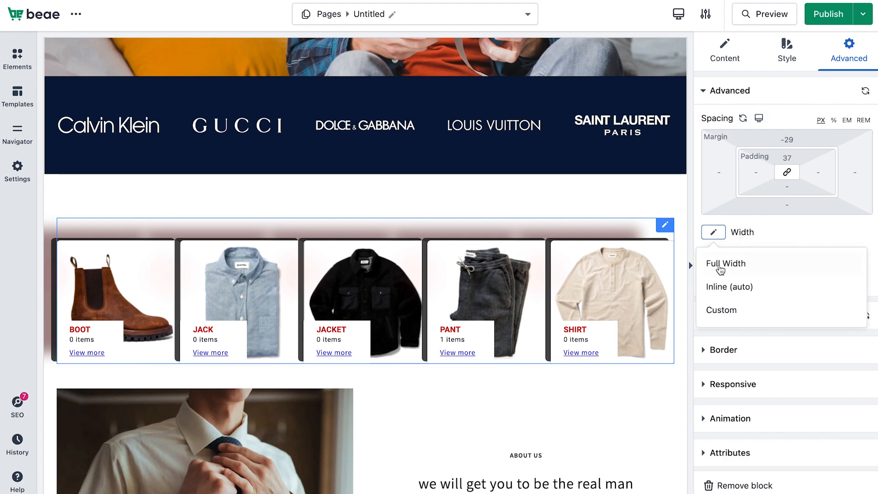
left_click(718, 269)
left_click(714, 232)
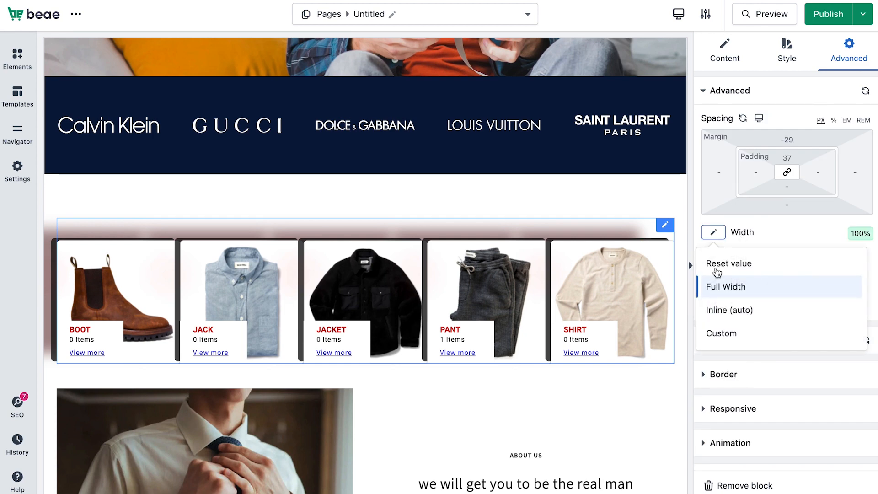
left_click(722, 336)
left_click_drag(706, 272, 824, 273)
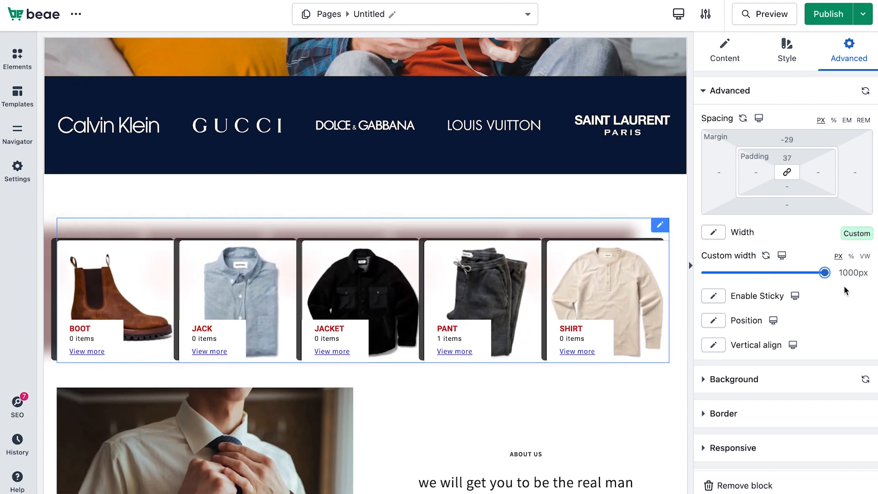
Step: Set the collection list's position to Relative
scroll(720, 326, "down", 2)
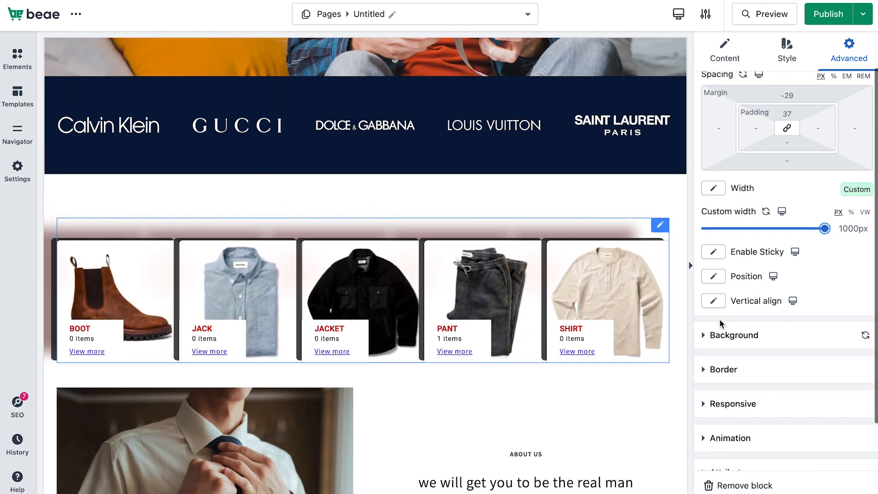
left_click(714, 277)
left_click(732, 308)
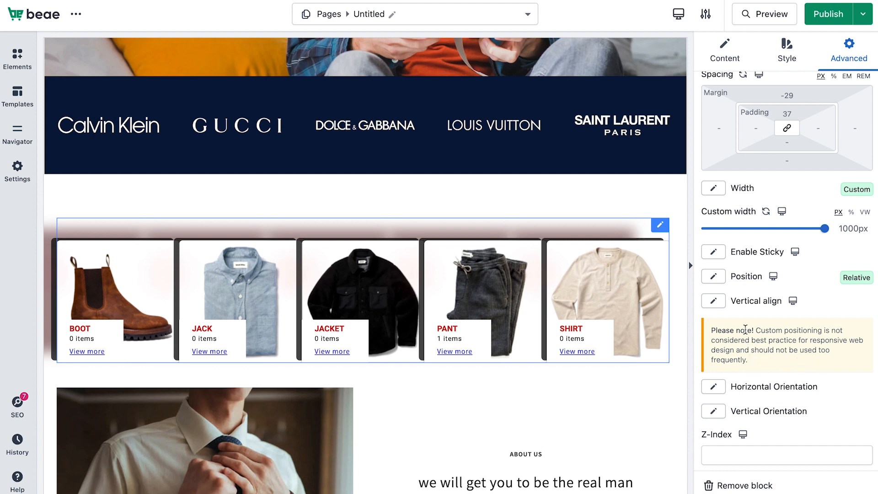
Step: Try the Stick on top option for the collection list on desktop and set it to Stick at bottom
scroll(726, 285, "down", 1)
left_click(713, 225)
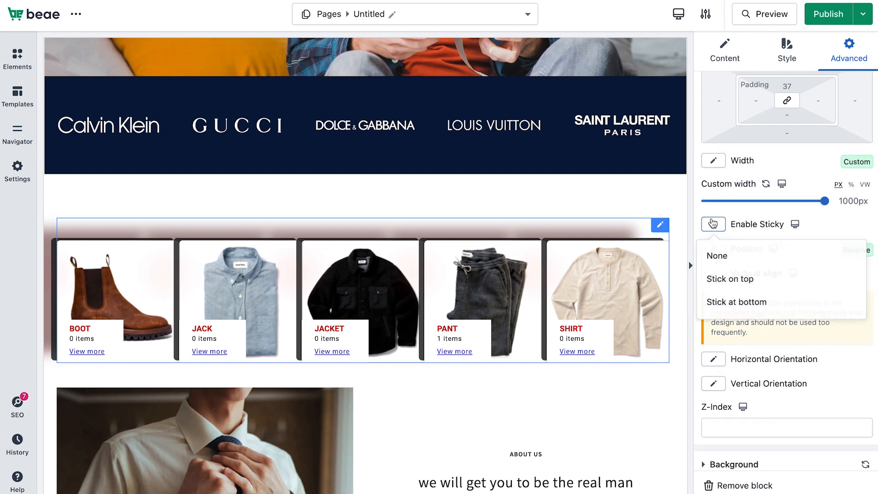
left_click(734, 281)
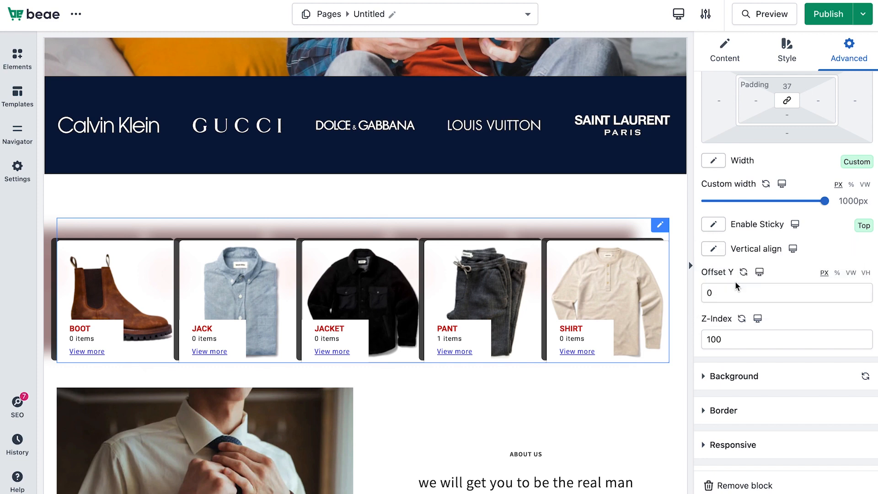
scroll(617, 295, "down", 3)
scroll(617, 297, "up", 2)
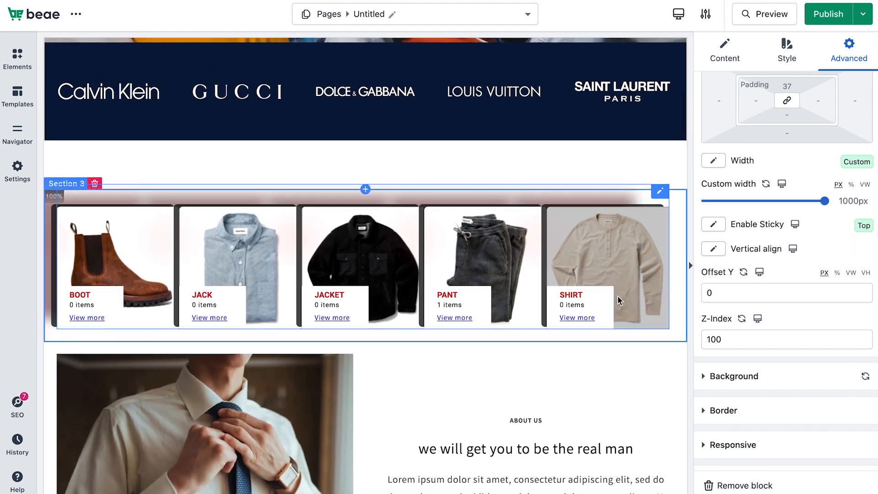
left_click(713, 224)
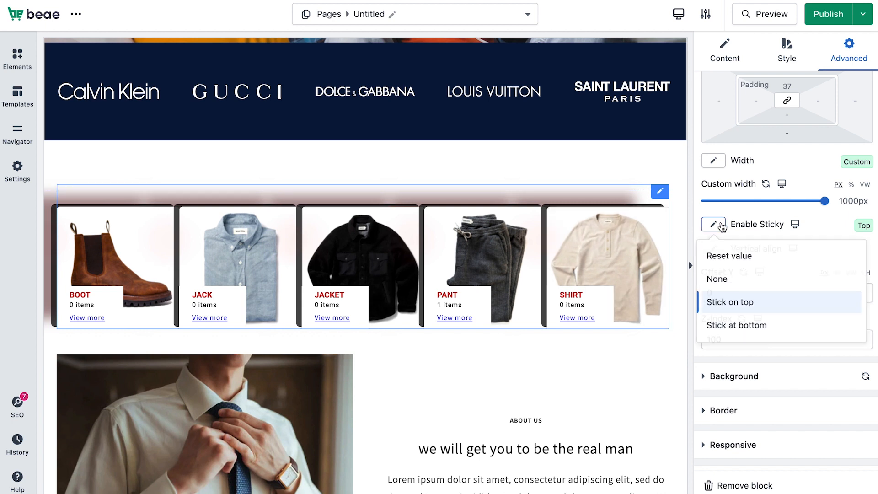
left_click(736, 324)
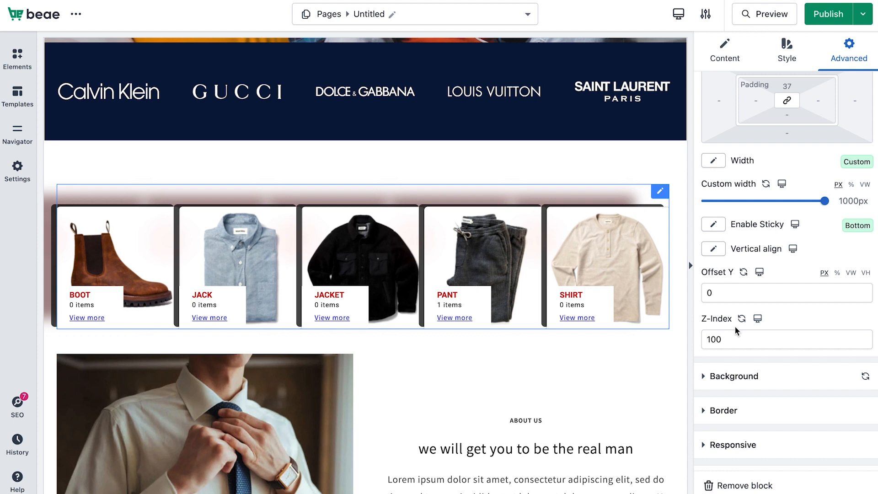
Step: Try top vertical alignment for the collection list and set it to middle
scroll(727, 192, "up", 2)
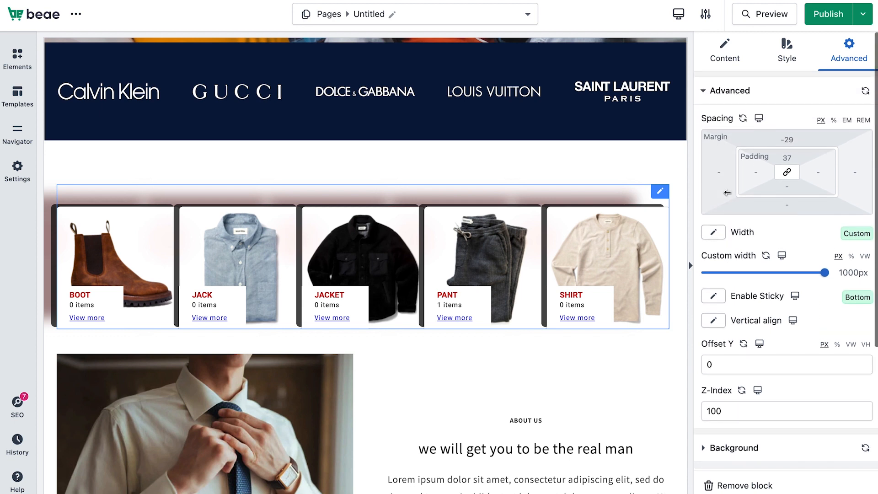
left_click(716, 323)
left_click(714, 346)
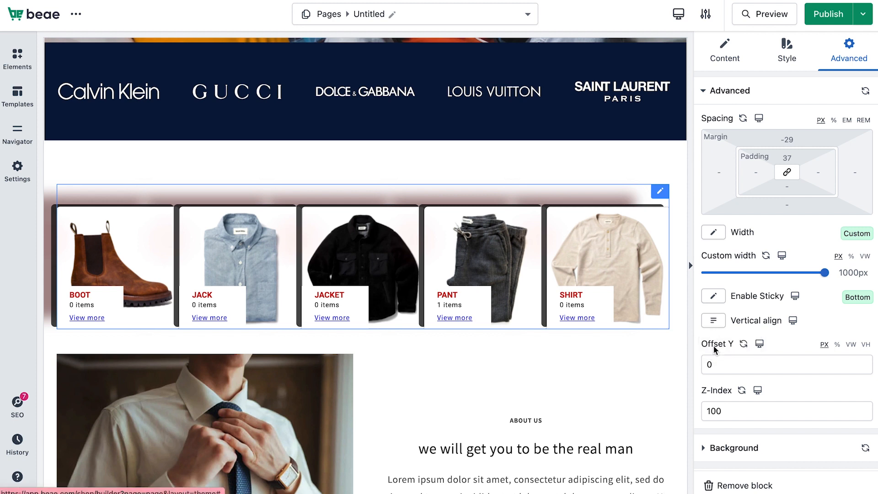
left_click(713, 320)
left_click(730, 346)
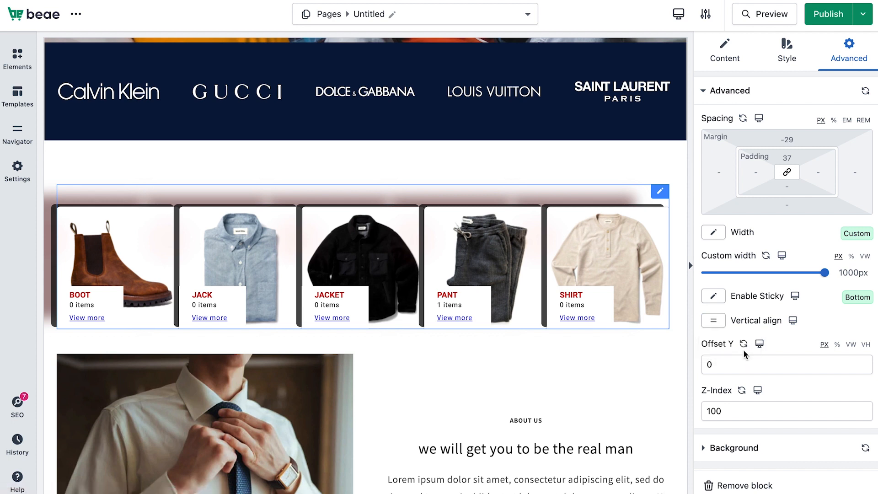
Step: Switch the sticky setting to the mobile view and set the collection list to Stick on top there
scroll(743, 350, "down", 3)
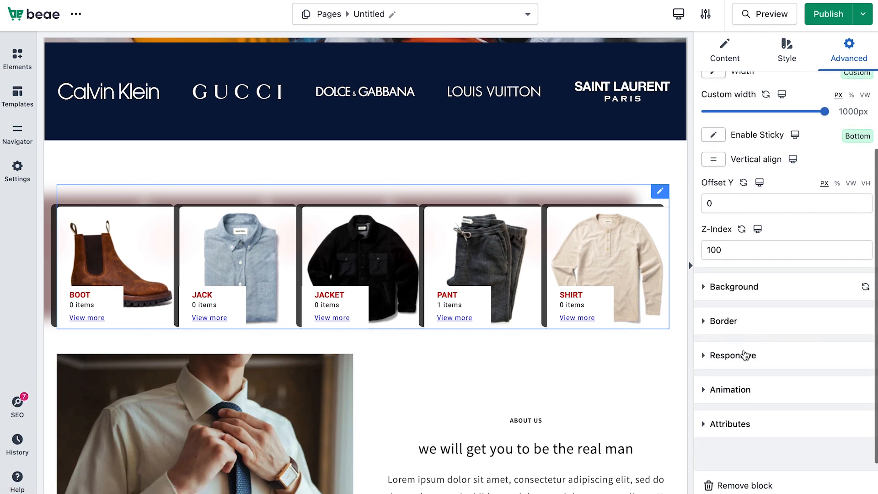
scroll(745, 355, "up", 2)
mouse_move(794, 224)
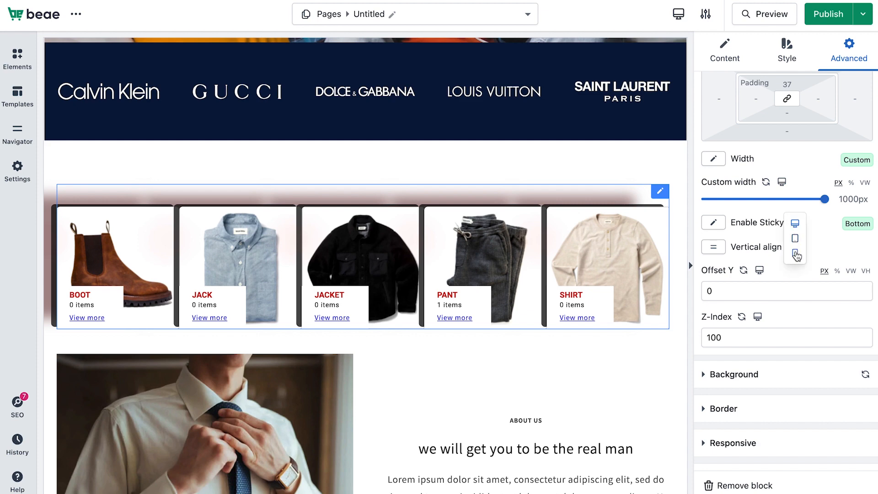
left_click(795, 254)
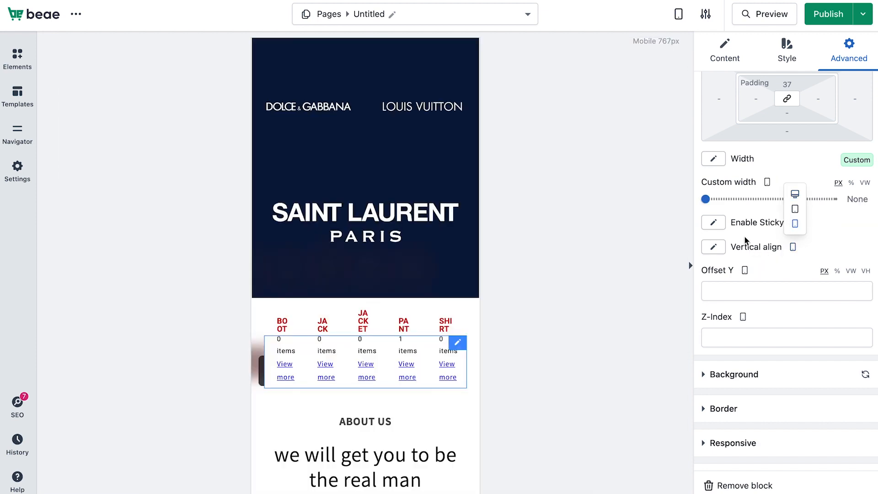
left_click(727, 229)
left_click(735, 276)
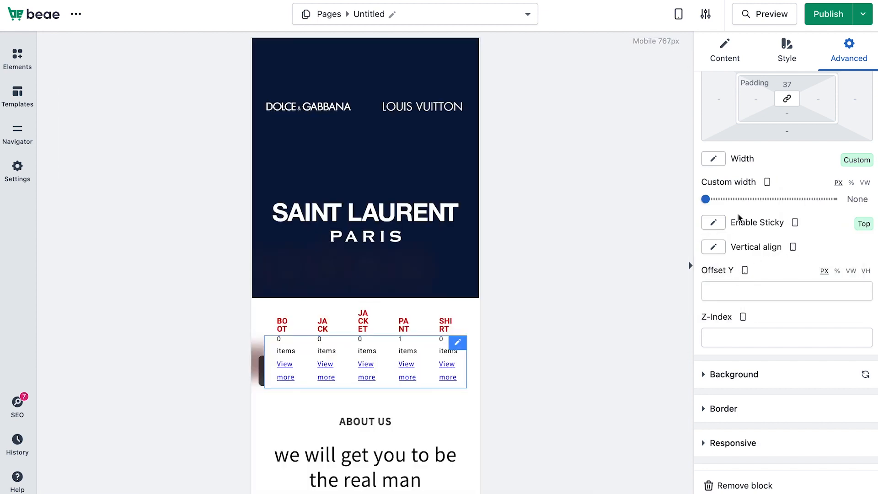
Step: Switch the page editor back to the desktop view
scroll(739, 218, "up", 1)
mouse_move(795, 243)
left_click(792, 267)
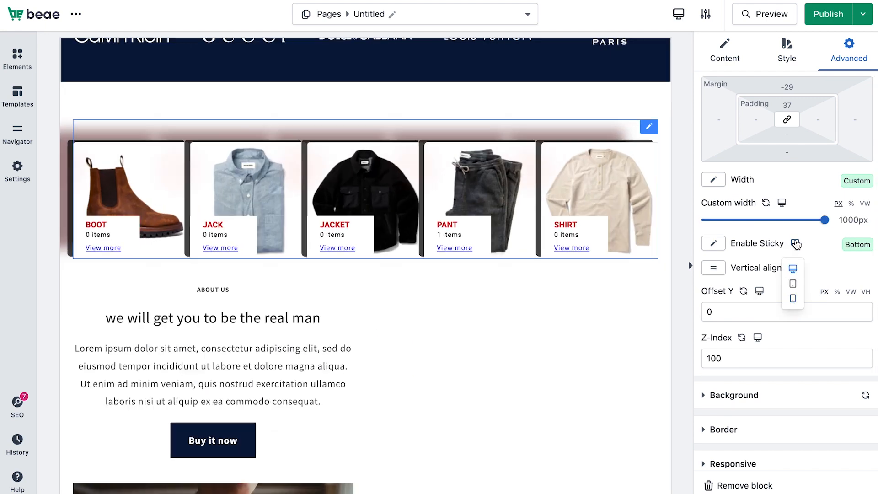
scroll(748, 364, "down", 2)
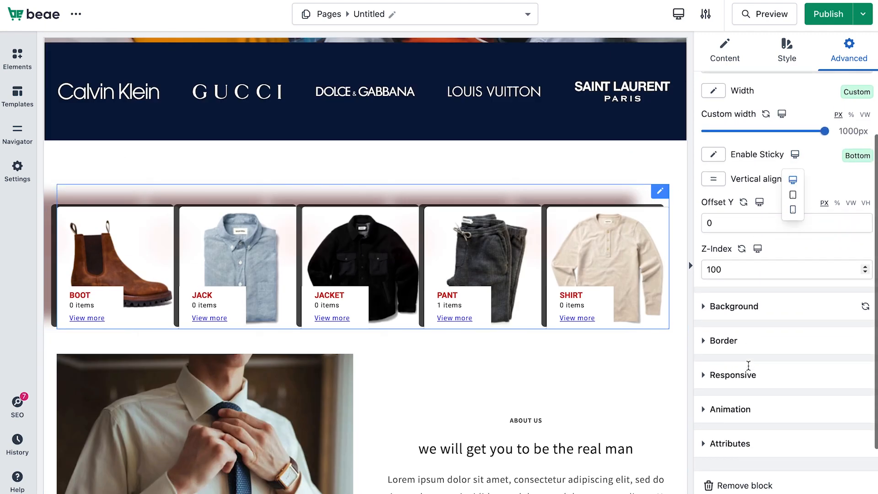
Step: Look over the collection list's background settings and set its normal-state border style to None
left_click(756, 289)
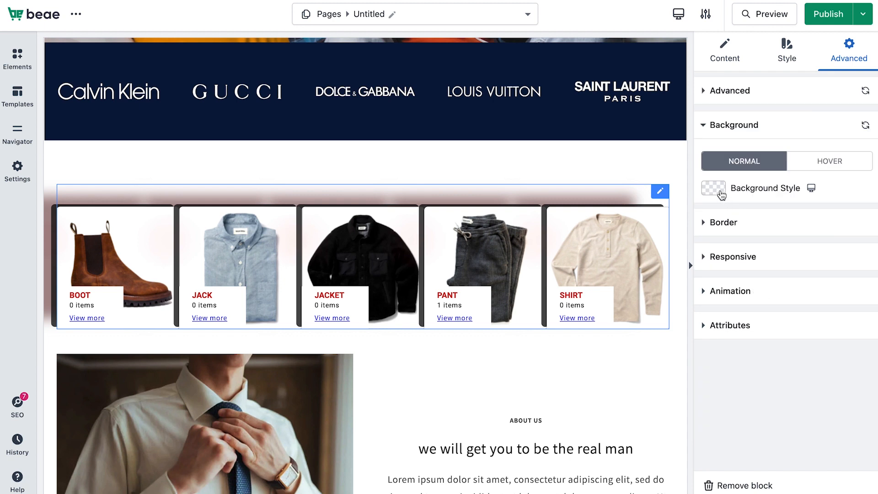
left_click(726, 223)
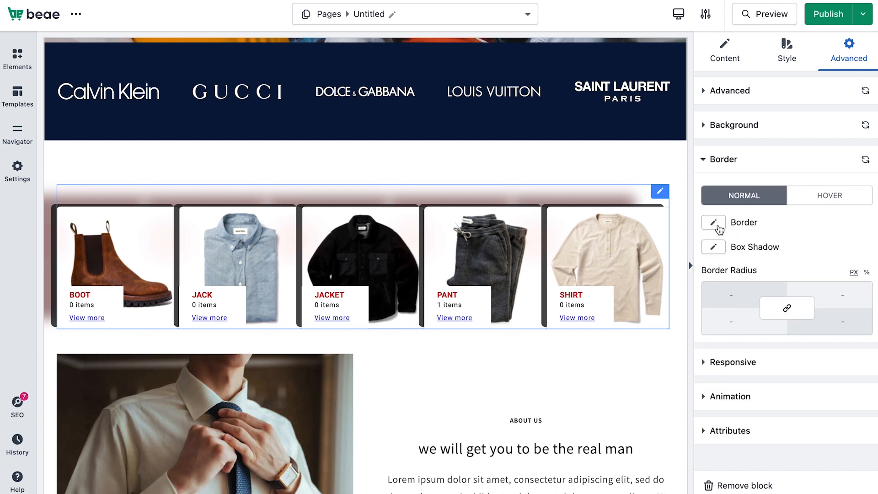
left_click(718, 225)
left_click(725, 291)
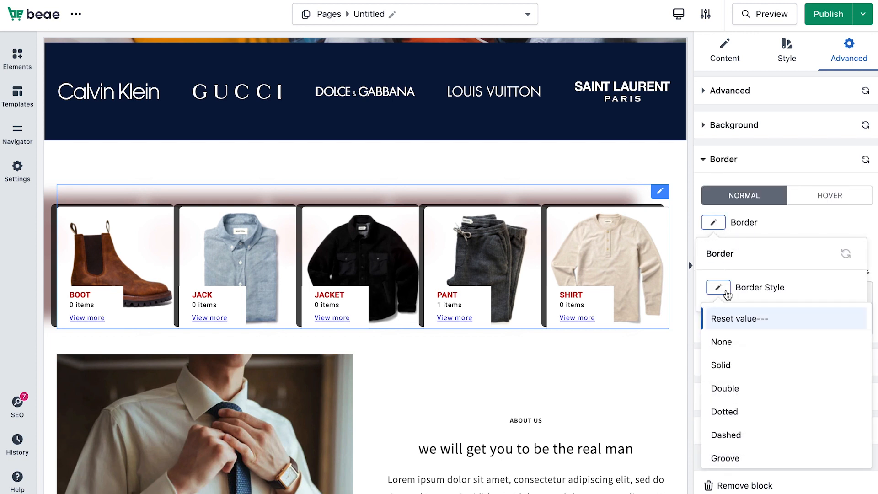
left_click(729, 348)
left_click(752, 353)
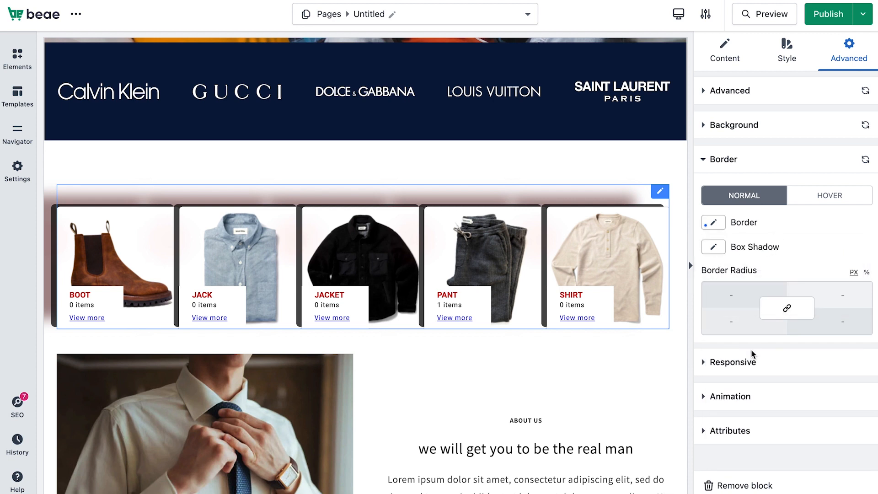
Step: Try hiding the collection list on desktop and turn the option off again
left_click(748, 374)
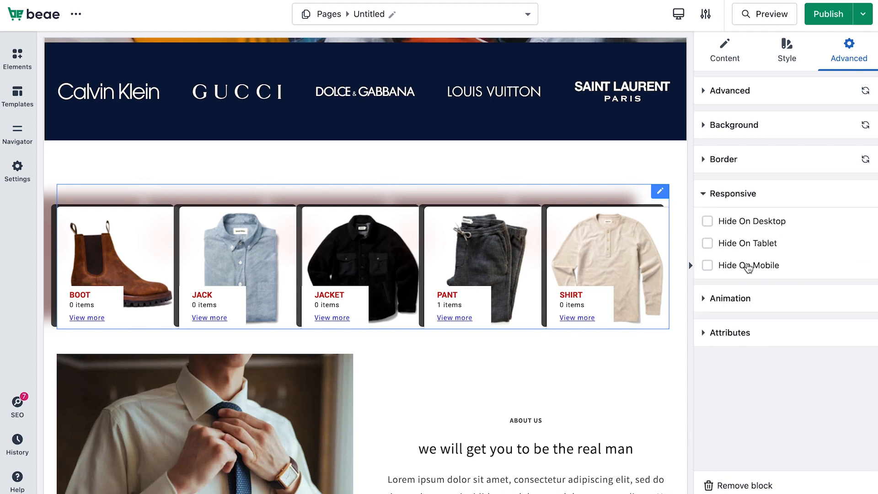
left_click(761, 224)
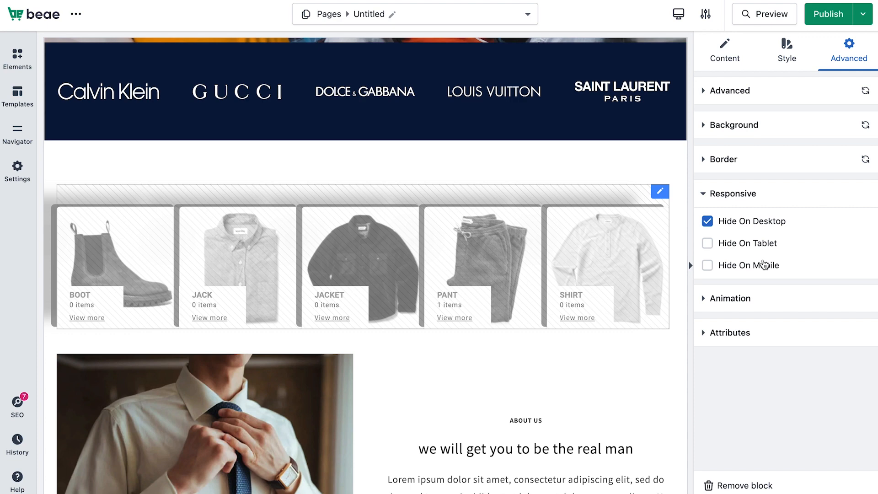
left_click(755, 229)
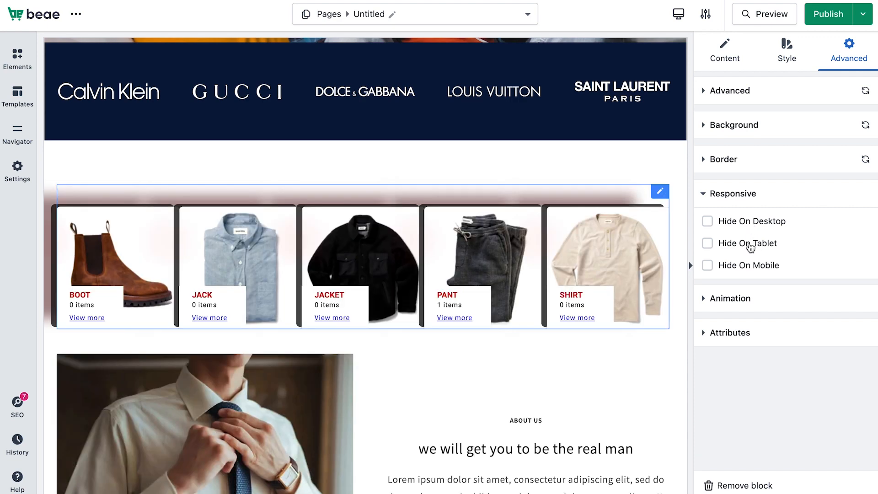
Step: Try the Fade In, Fade In Left and Fade In Right entrance animations on the collection list
left_click(736, 299)
left_click(713, 257)
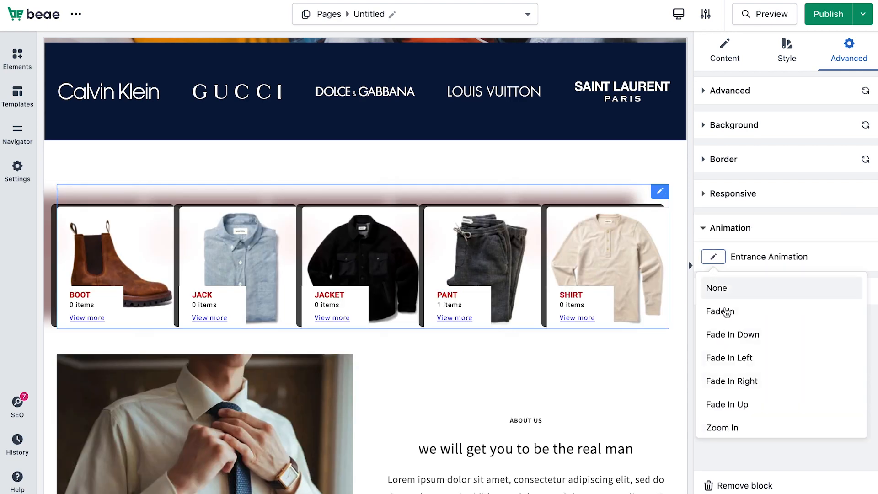
left_click(725, 310)
left_click(715, 261)
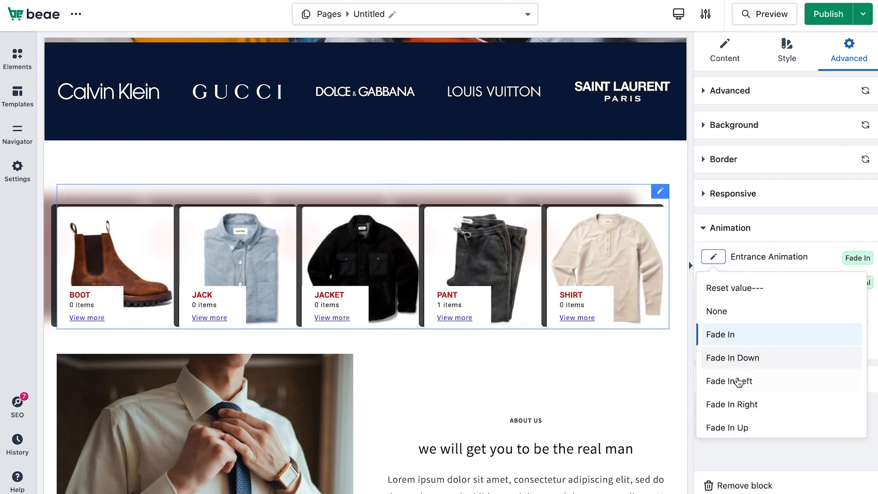
left_click(737, 382)
left_click(714, 260)
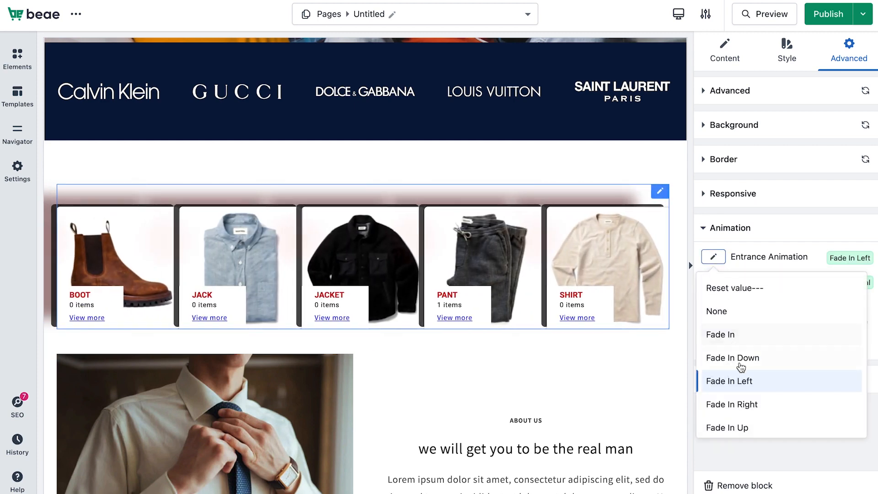
left_click(691, 404)
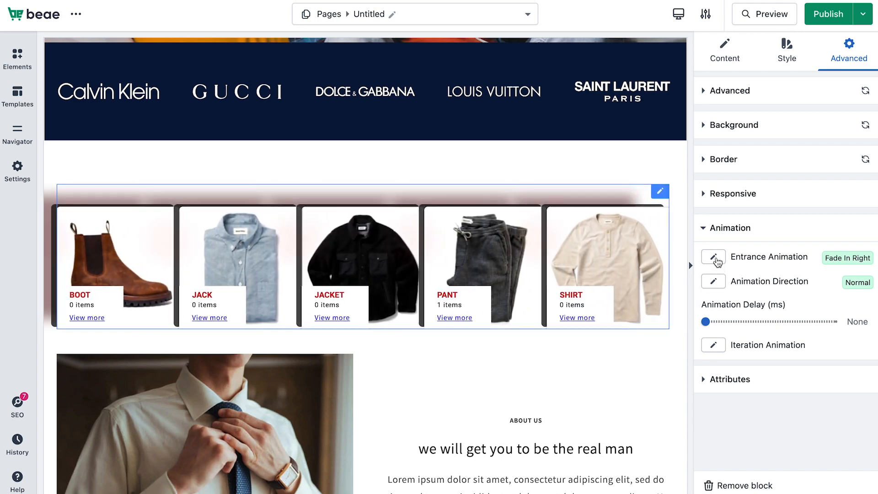
Step: Set the collection list's entrance animation to Fade In Up
left_click(713, 257)
scroll(718, 373, "down", 1)
left_click(739, 388)
left_click(713, 257)
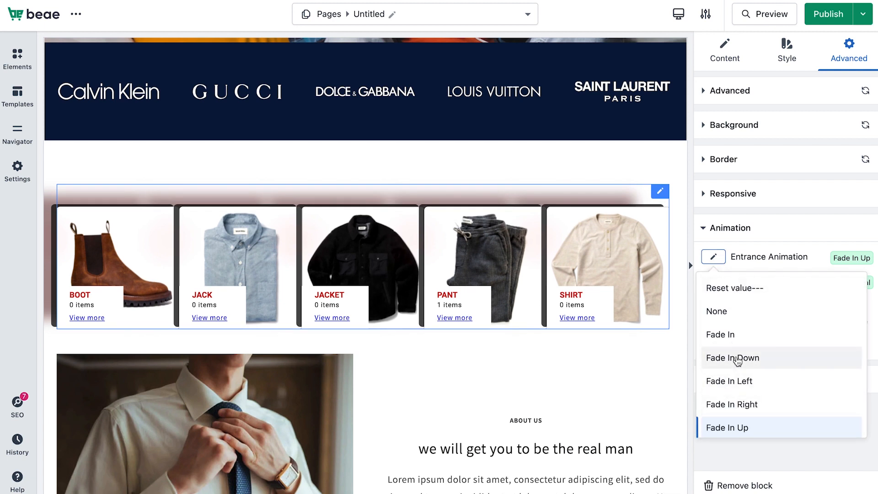
left_click(795, 244)
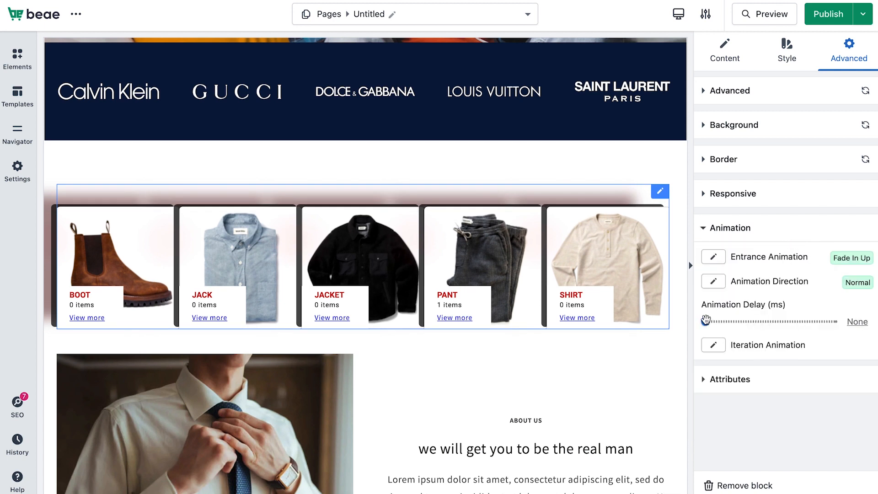
Step: Set the collection list's animation direction to Reverse and its animation delay to 1481 ms
left_click(713, 281)
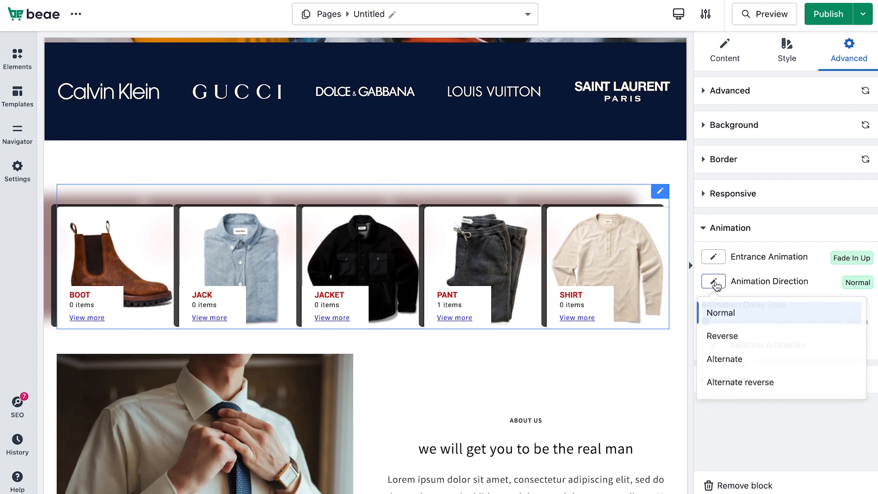
left_click(721, 341)
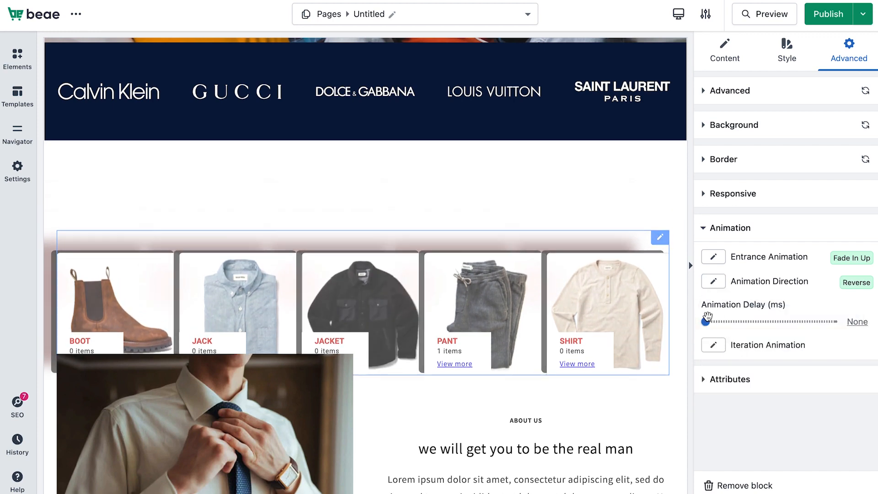
left_click_drag(705, 322, 738, 323)
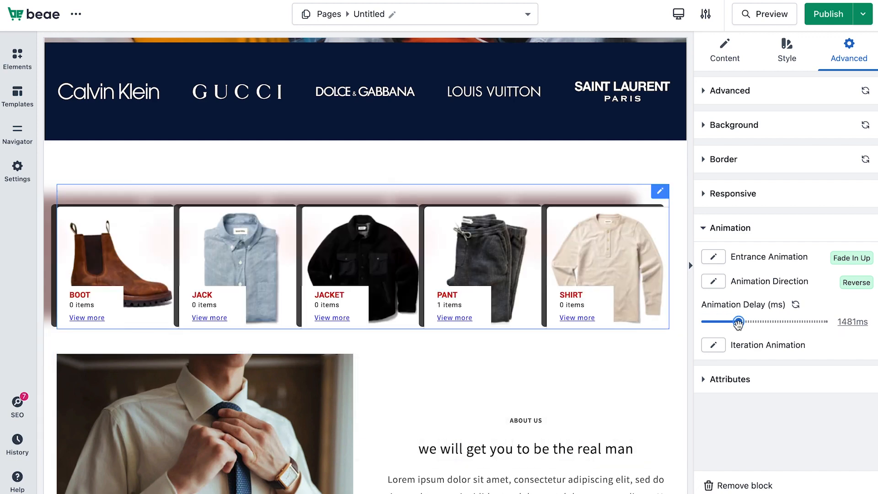
Step: Review the collection list's CSS ID, CSS classes, custom HTML attributes and custom CSS settings
left_click(729, 378)
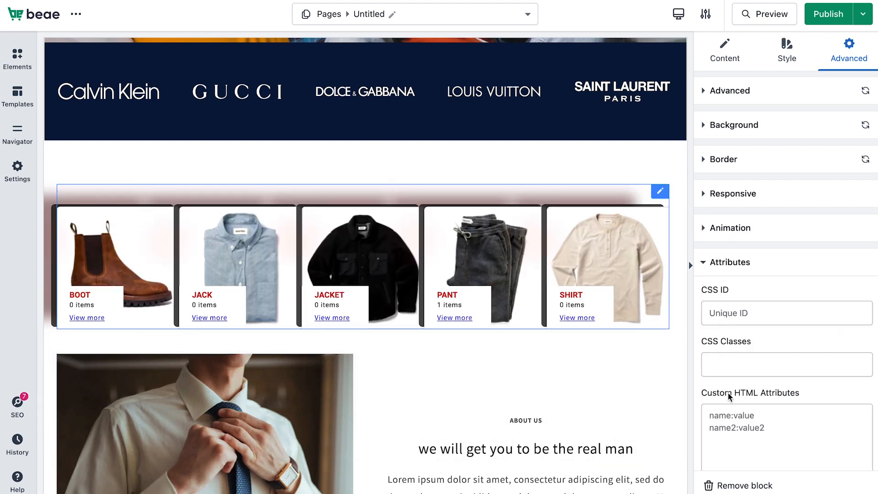
scroll(732, 402, "down", 5)
scroll(734, 413, "down", 1)
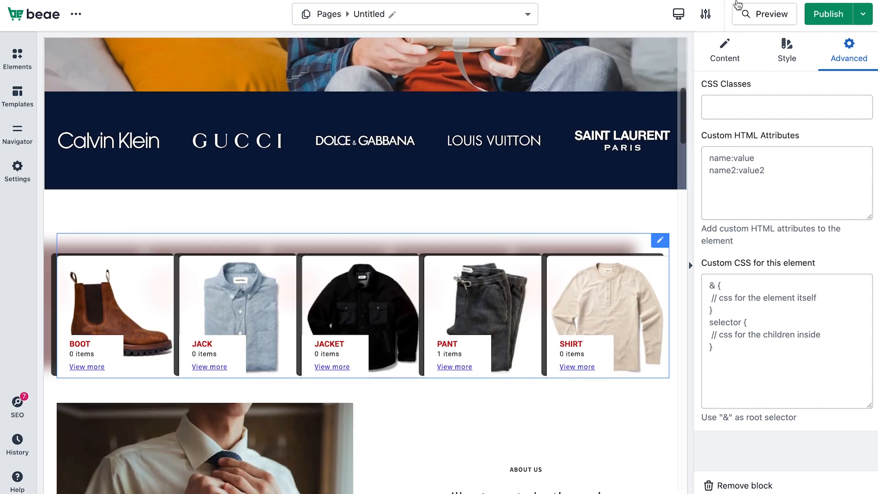
Step: Preview the page on the storefront, examine how the collection list displays and animates, and return to the page editor
left_click(762, 17)
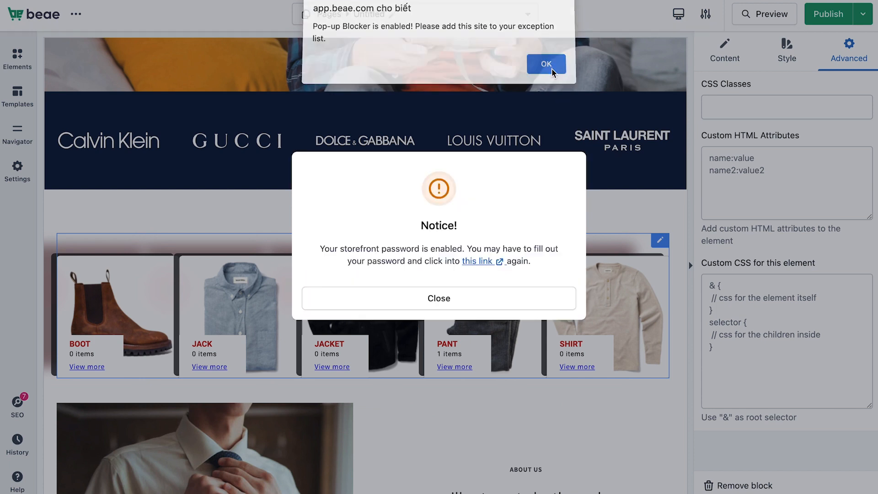
left_click(546, 64)
left_click(476, 261)
scroll(504, 300, "down", 10)
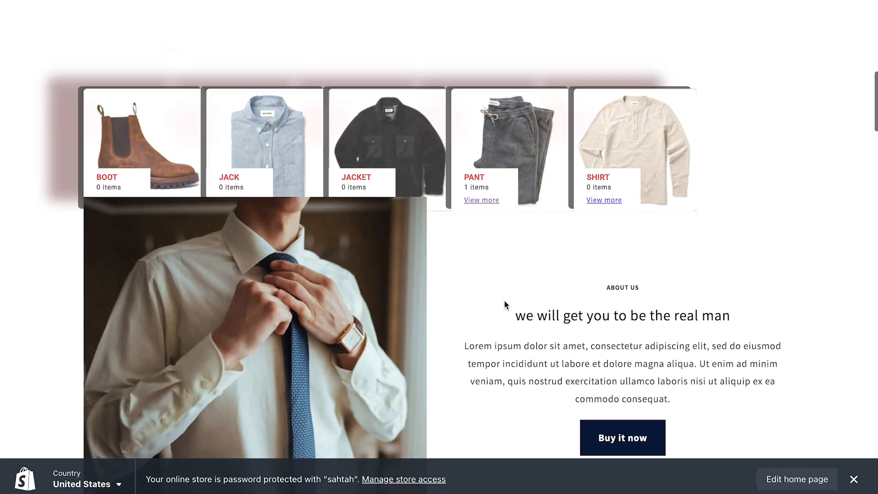
scroll(504, 300, "up", 3)
scroll(509, 255, "down", 2)
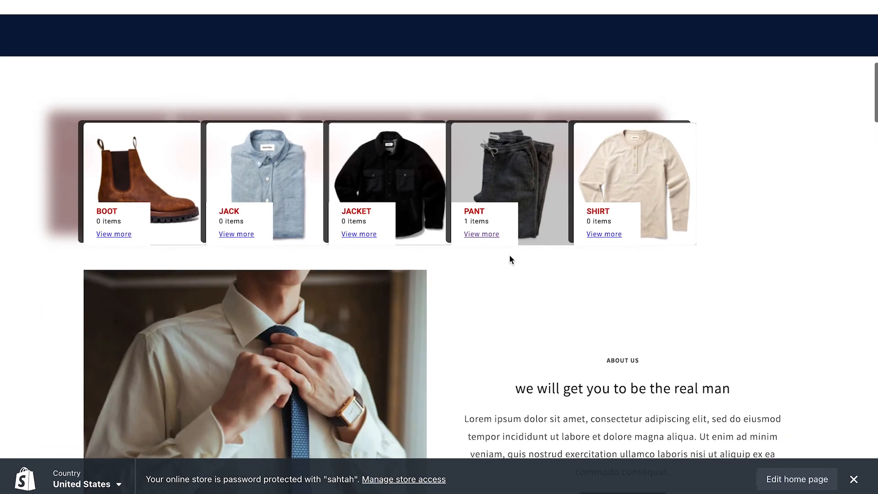
scroll(509, 255, "up", 2)
key("super+w")
left_click(467, 295)
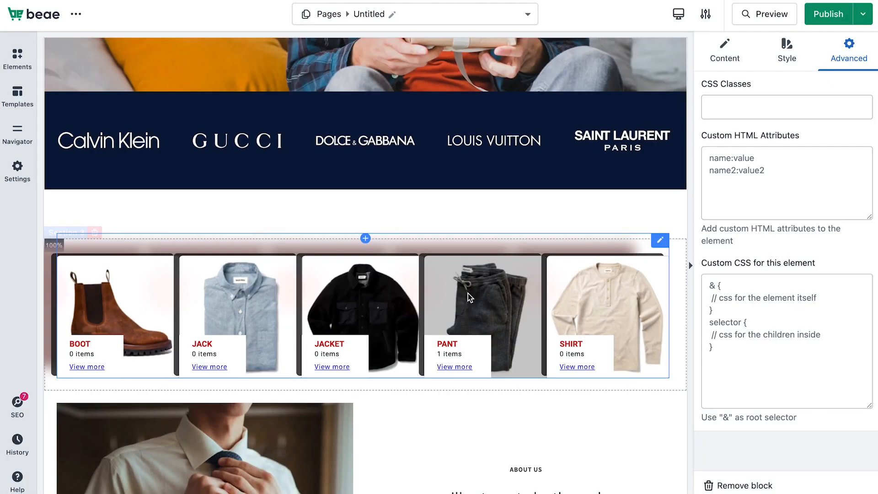